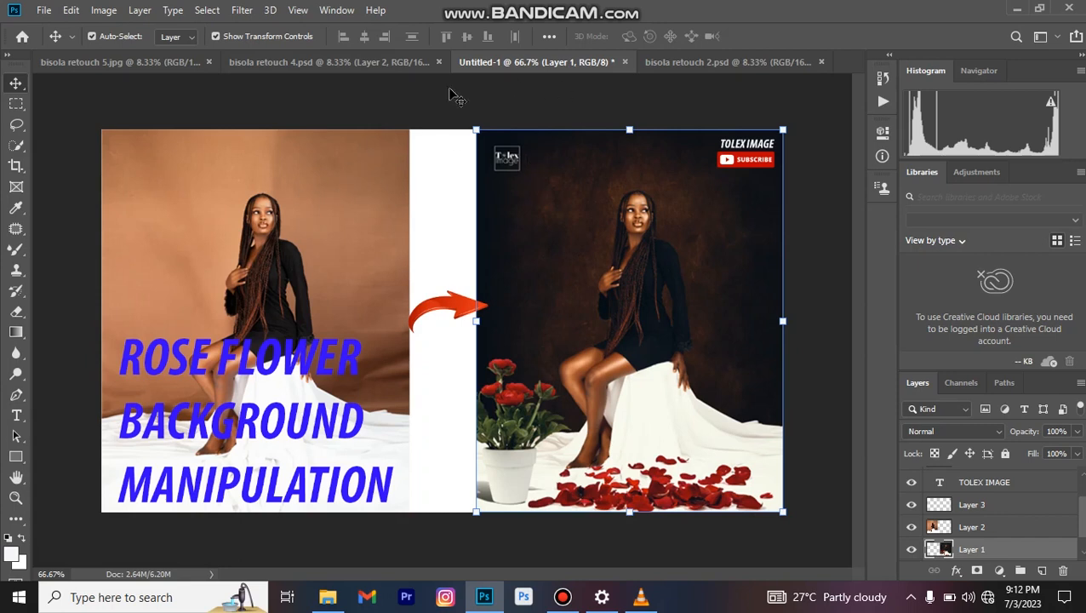
Step: Switch to the retouch 4 PSD and view its Background layer alone, then restore all layers to compare original and retouch
left_click(375, 64)
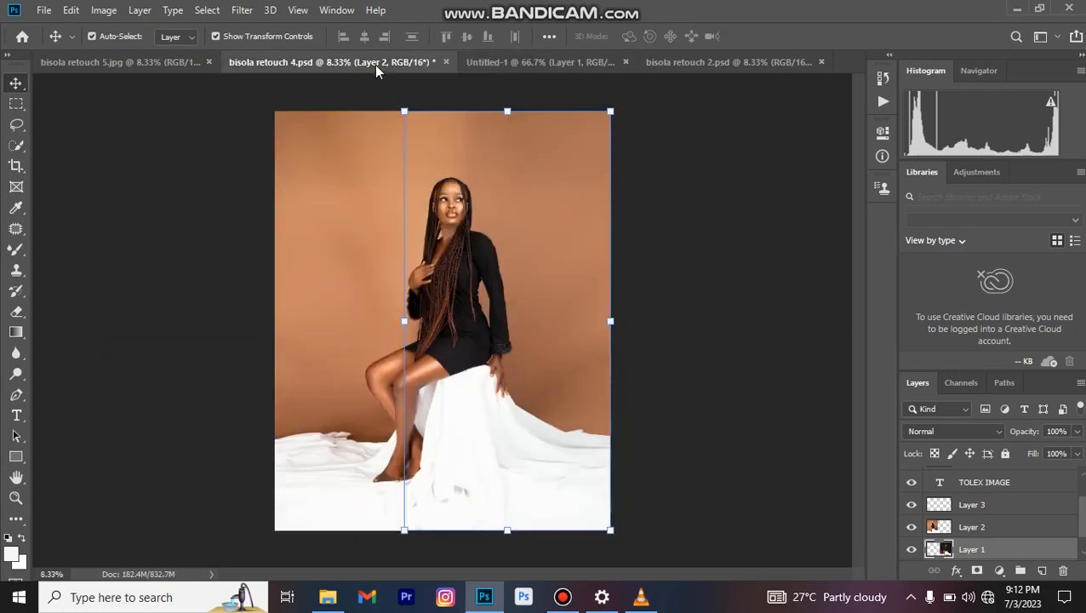
left_click(182, 160)
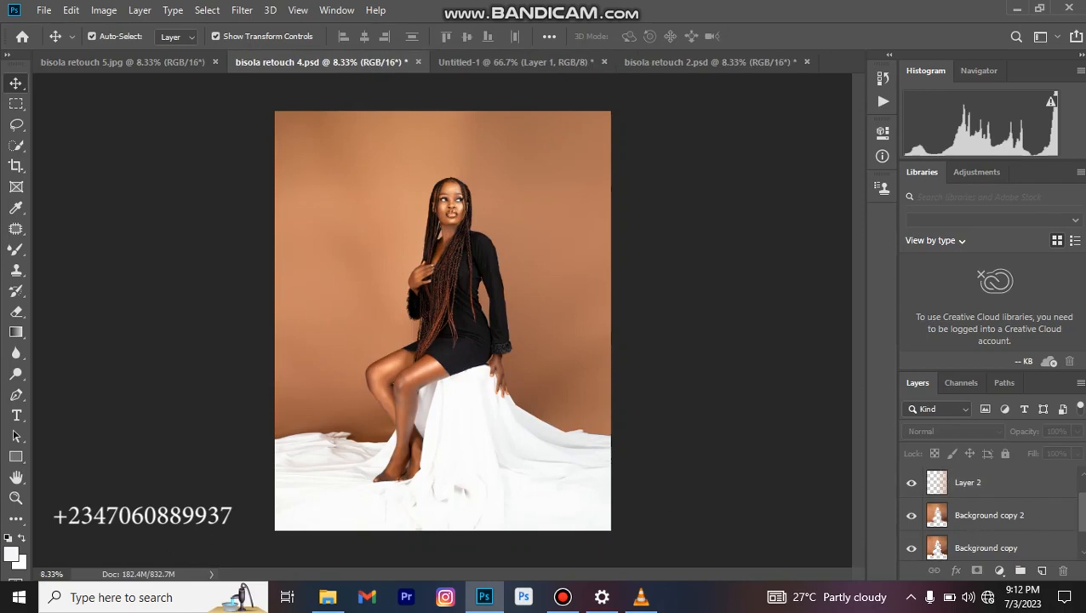
scroll(988, 515, "down", 2)
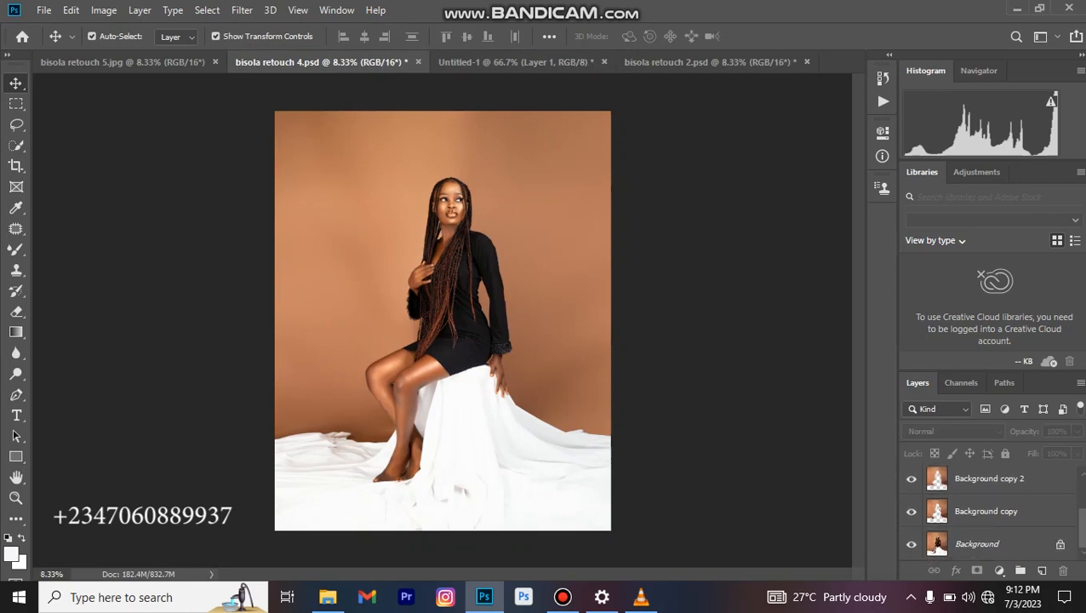
left_click(911, 548, "alt")
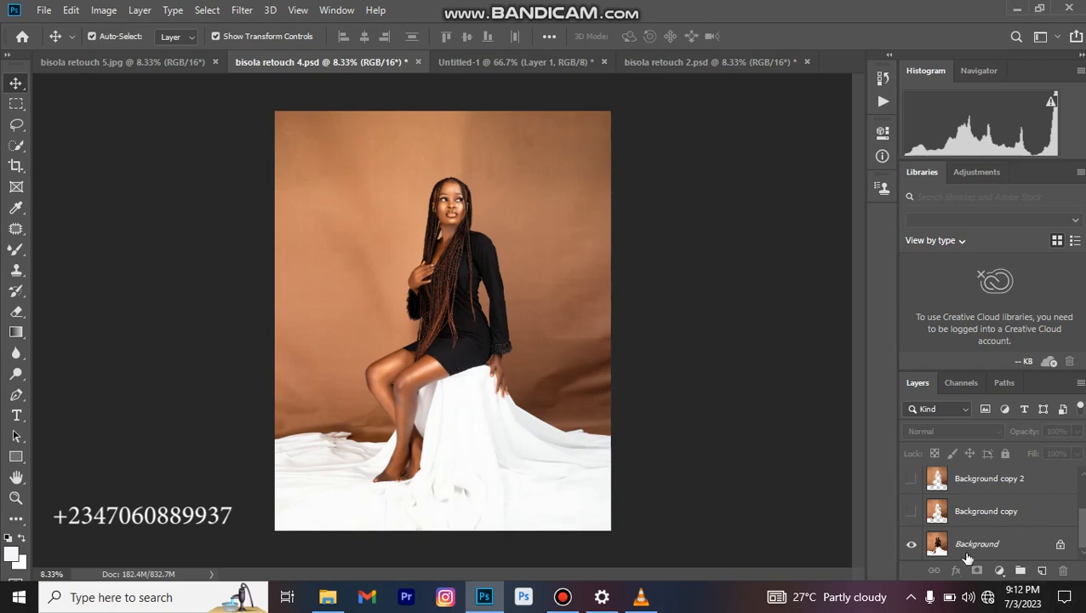
scroll(967, 558, "up", 2)
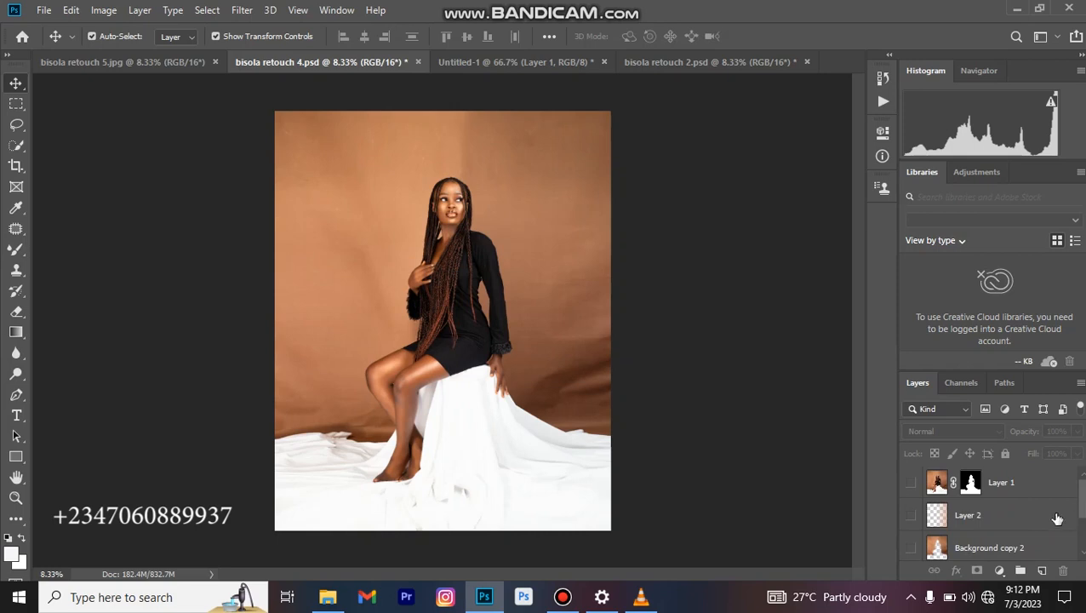
scroll(901, 551, "down", 2)
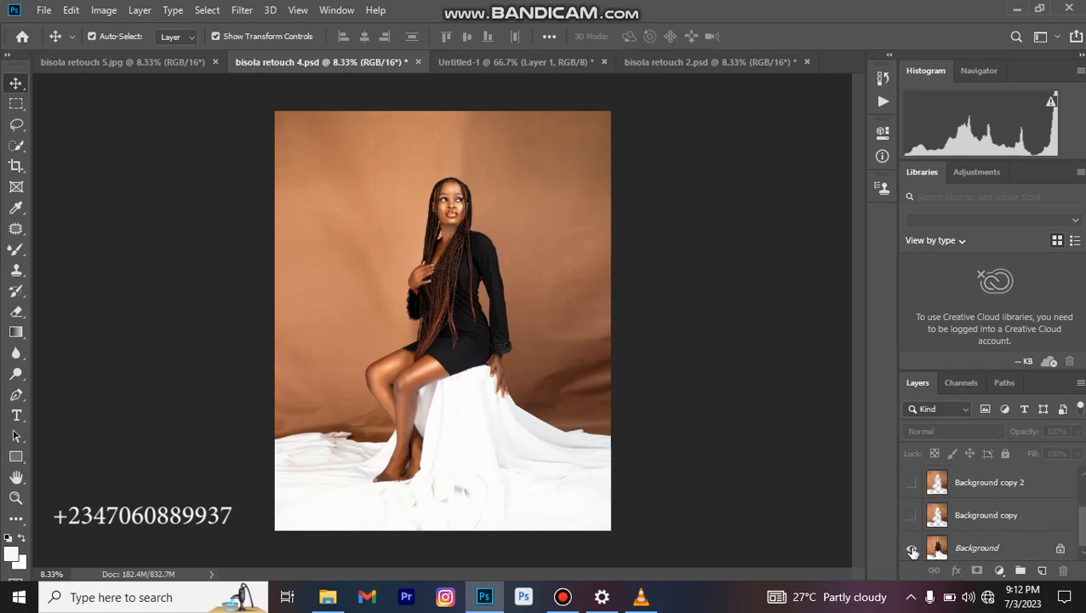
left_click(912, 551, "alt")
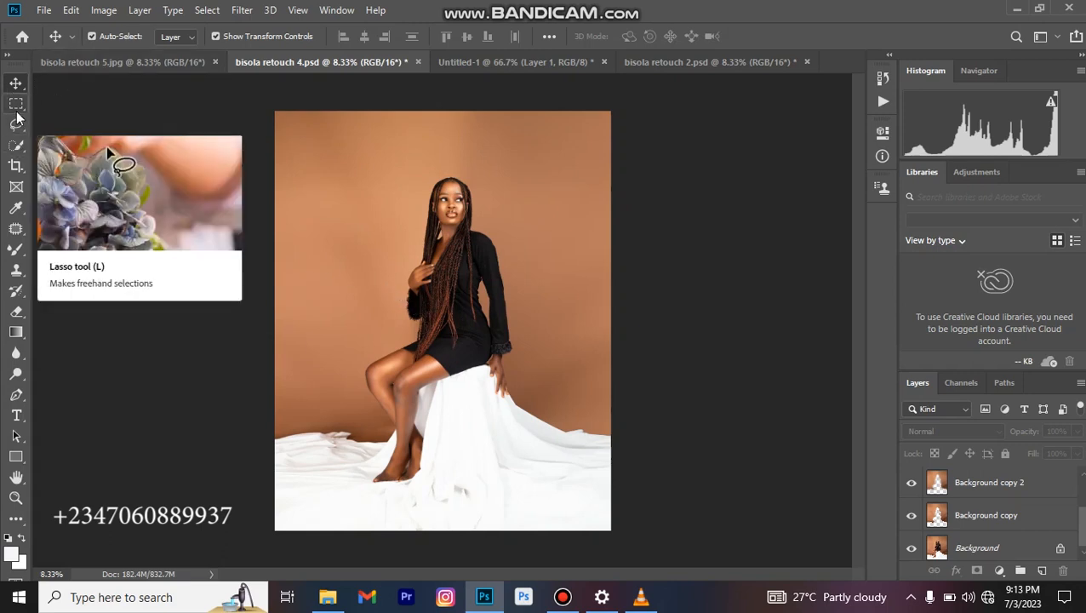
left_click(15, 167)
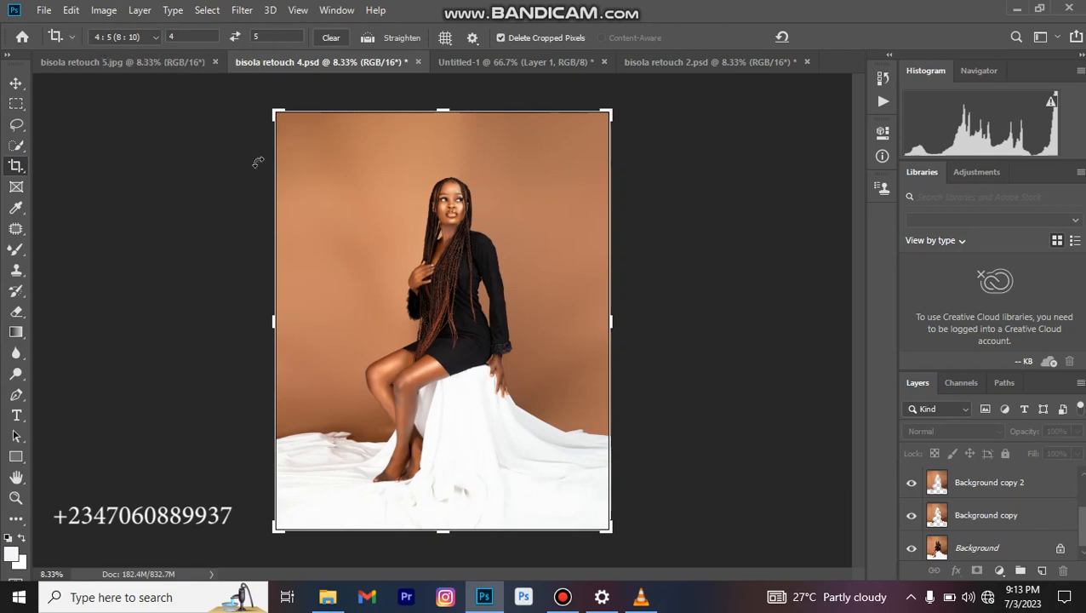
left_click(17, 83)
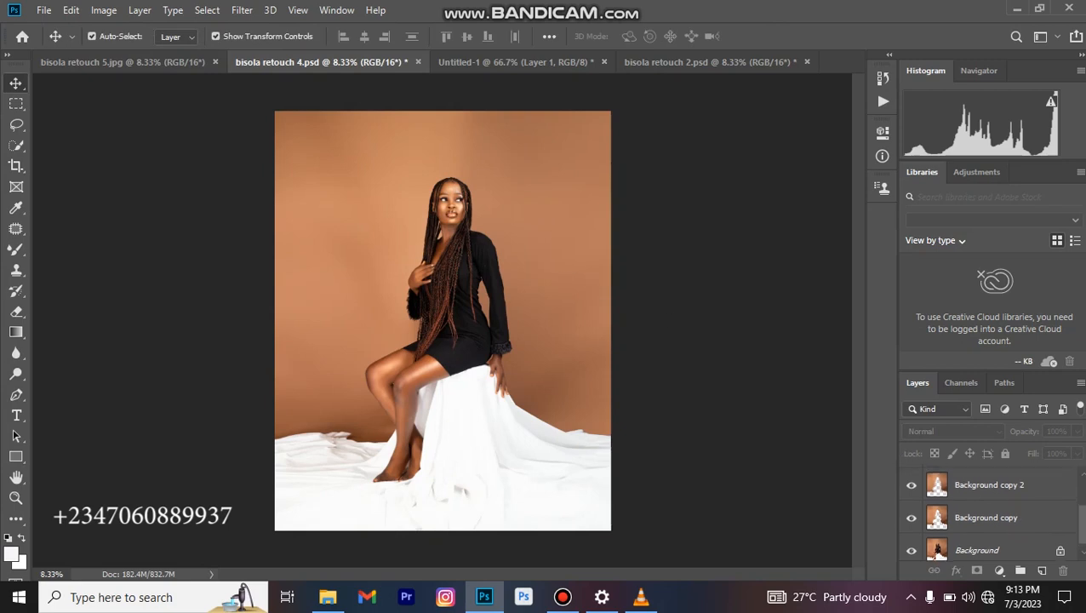
Step: Isolate the original Background layer twice, restoring all layers each time, to examine how the backdrop was cleaned
scroll(1083, 545, "down", 1)
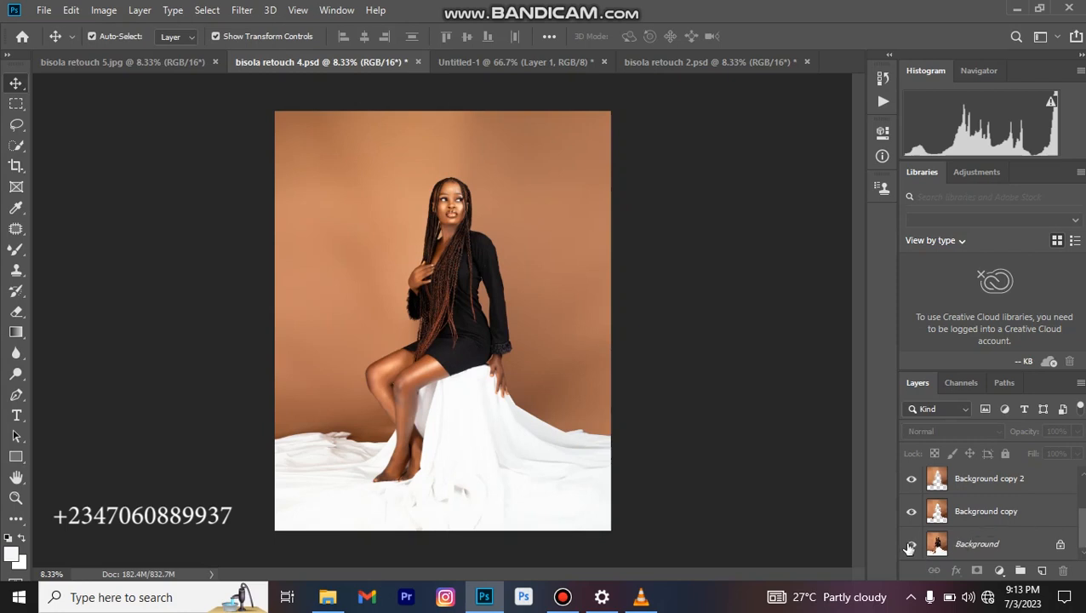
left_click(910, 544, "alt")
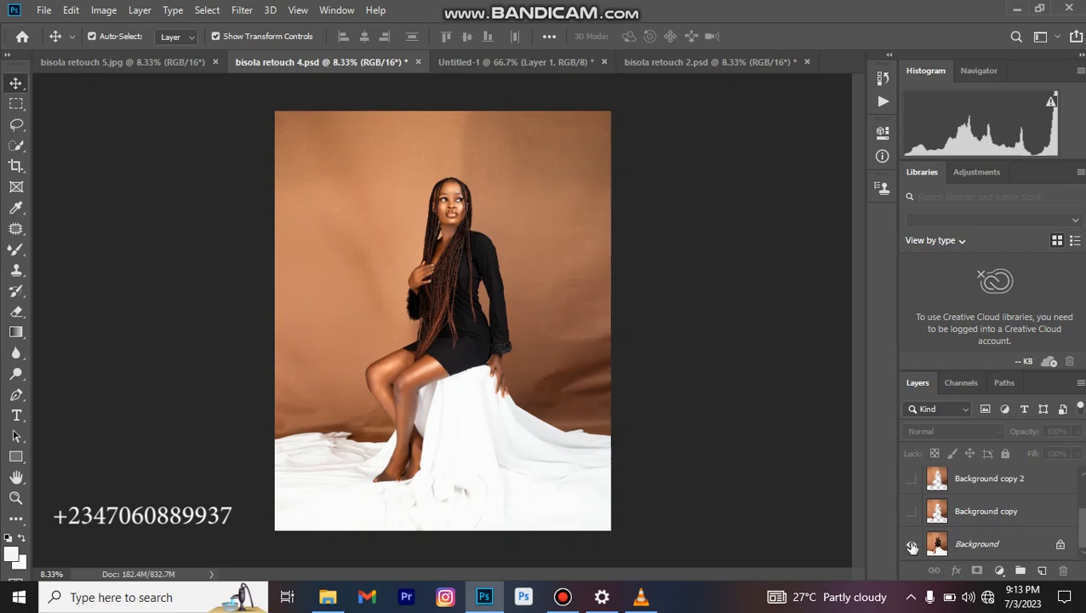
left_click(911, 544, "alt")
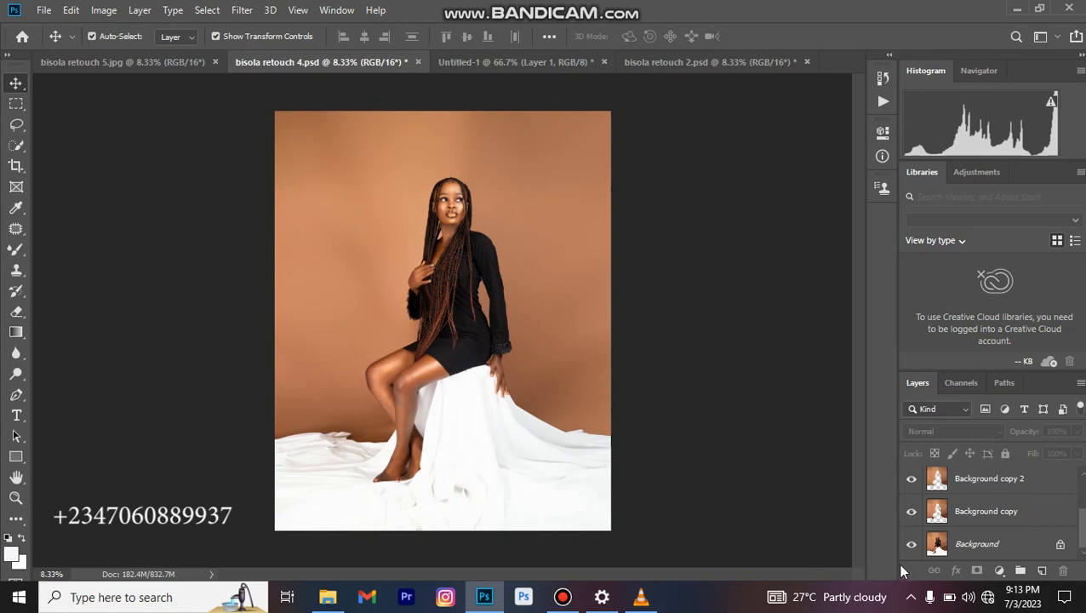
left_click(911, 544, "alt")
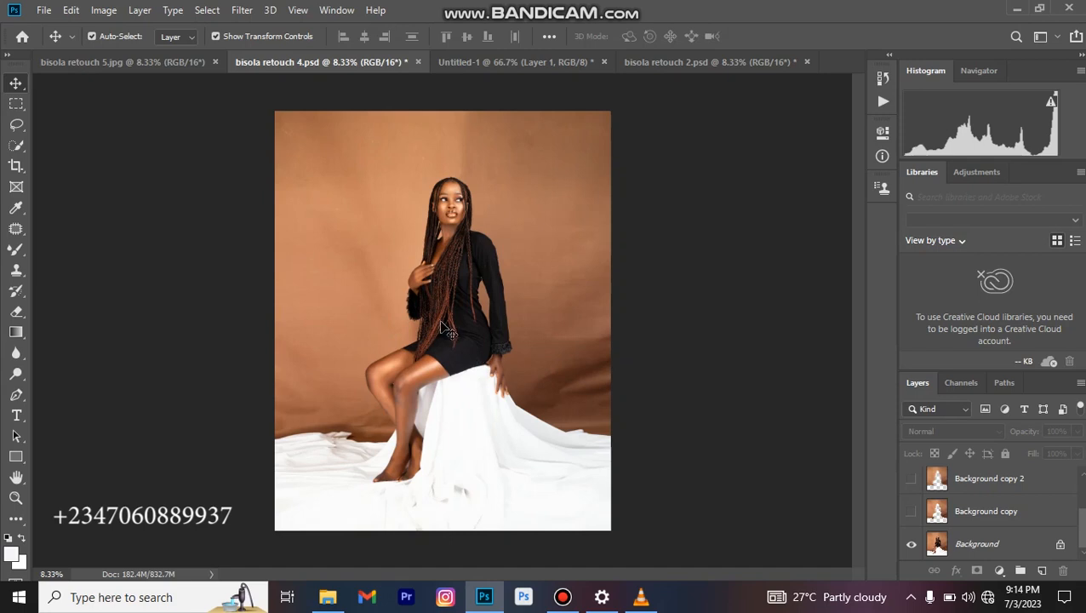
left_click(912, 547, "alt")
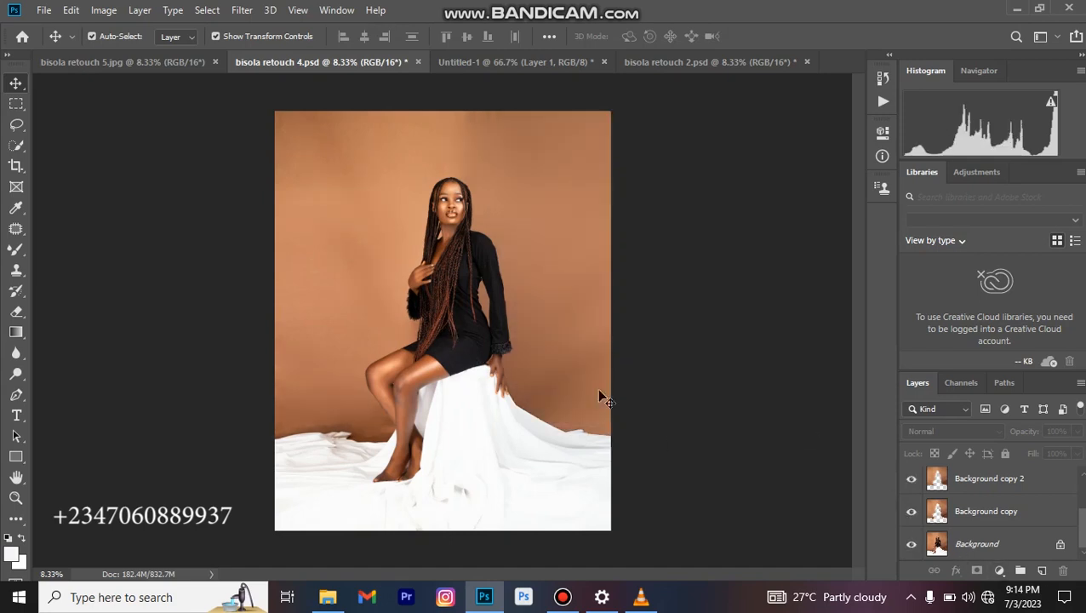
Step: Hide Layer 1, Layer 2 and Background copy 2 in turn to examine what each contributes to the retouch
scroll(1015, 517, "up", 2)
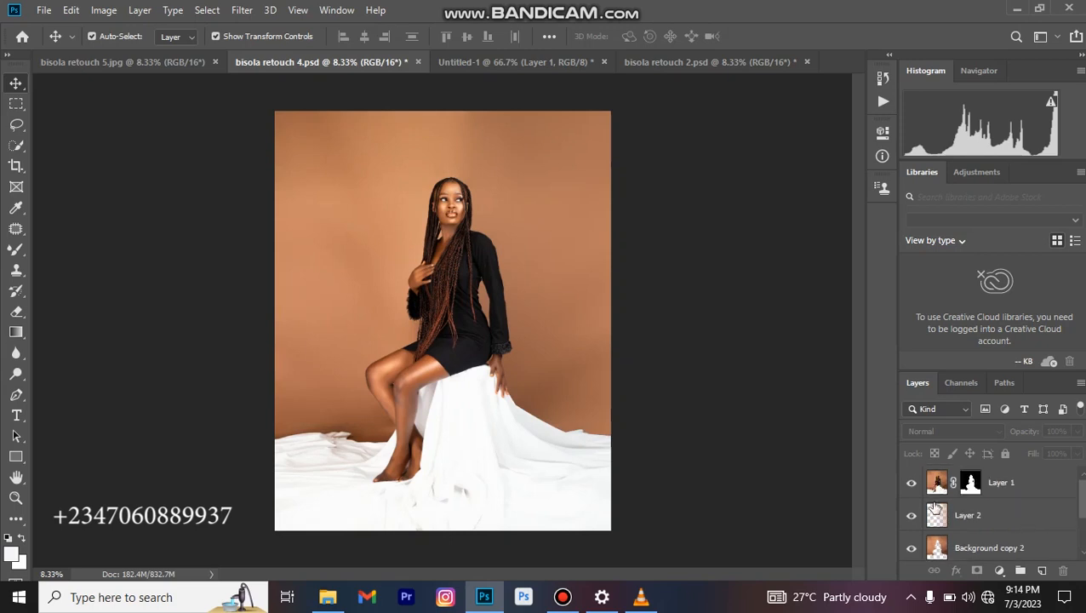
left_click(912, 483)
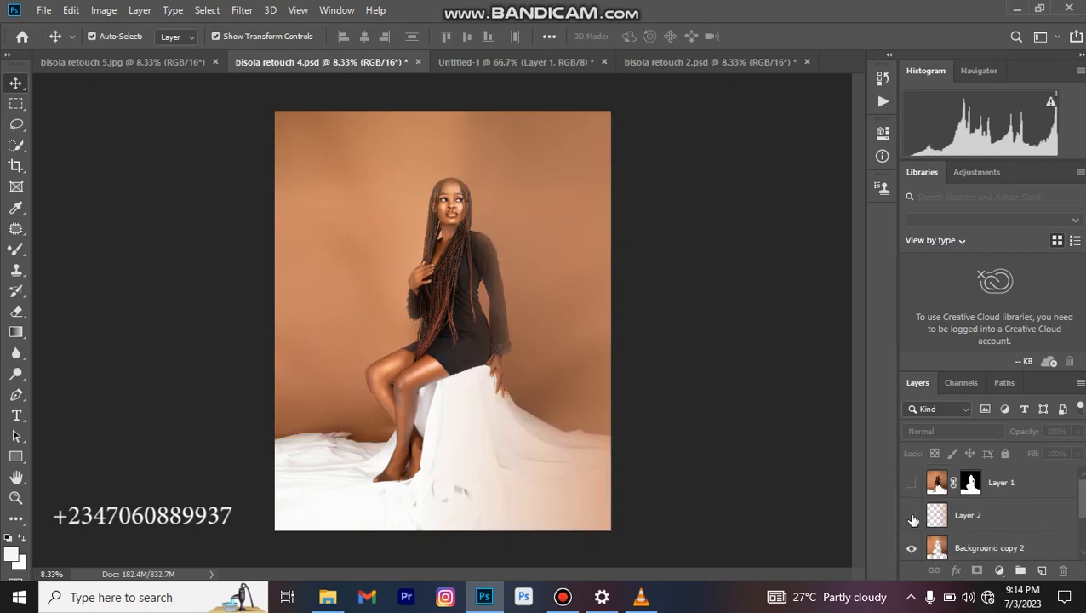
left_click(912, 517)
left_click(912, 547)
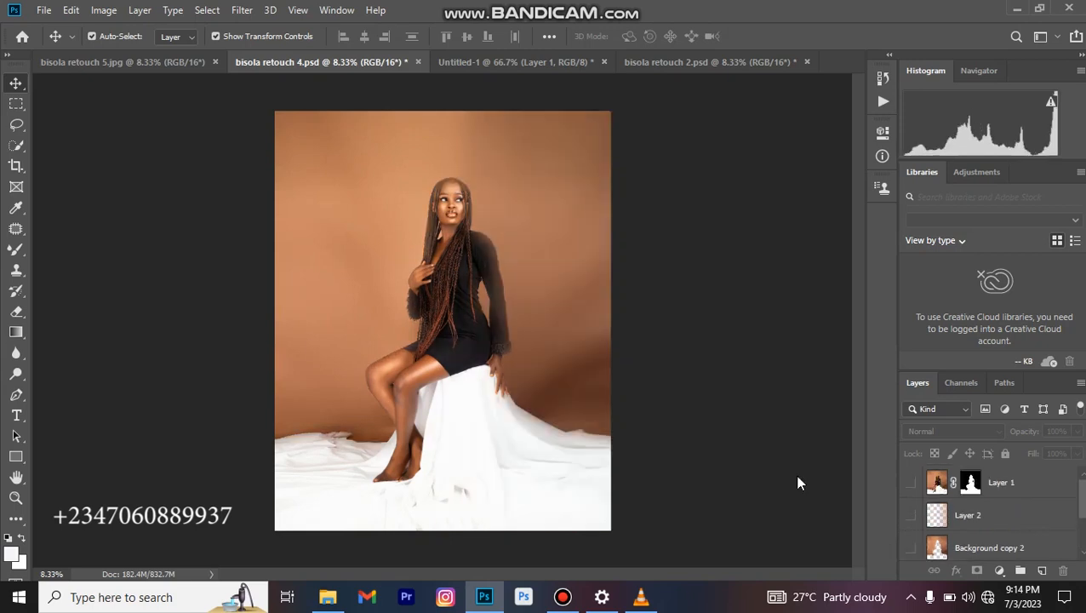
scroll(937, 536, "down", 1)
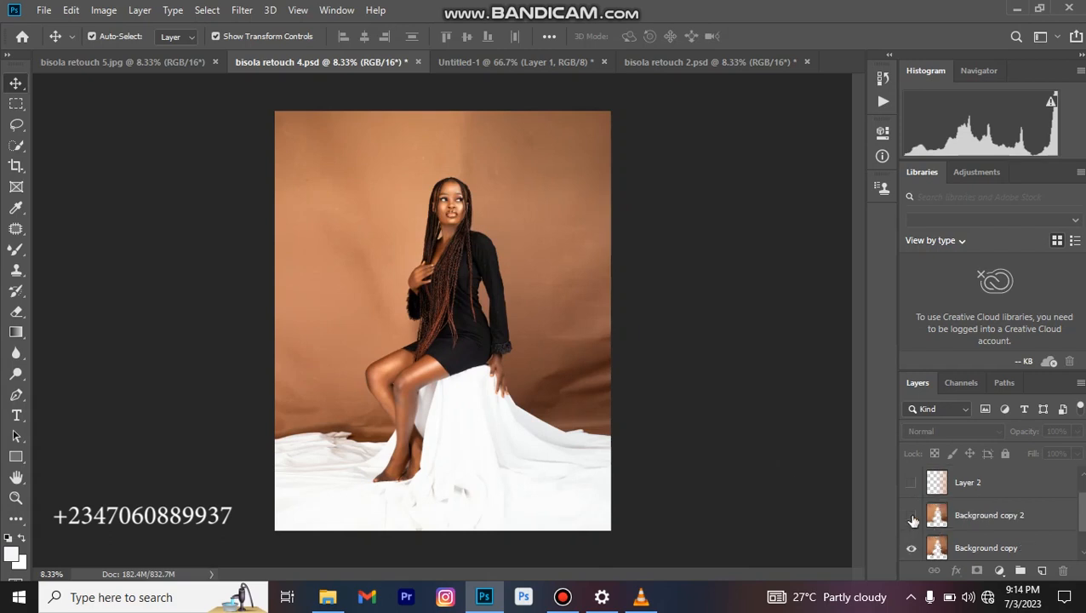
Step: Show Background copy 2, Background copy, Background, Layer 2 and Layer 1 again to examine how the retouch builds up
left_click(912, 517)
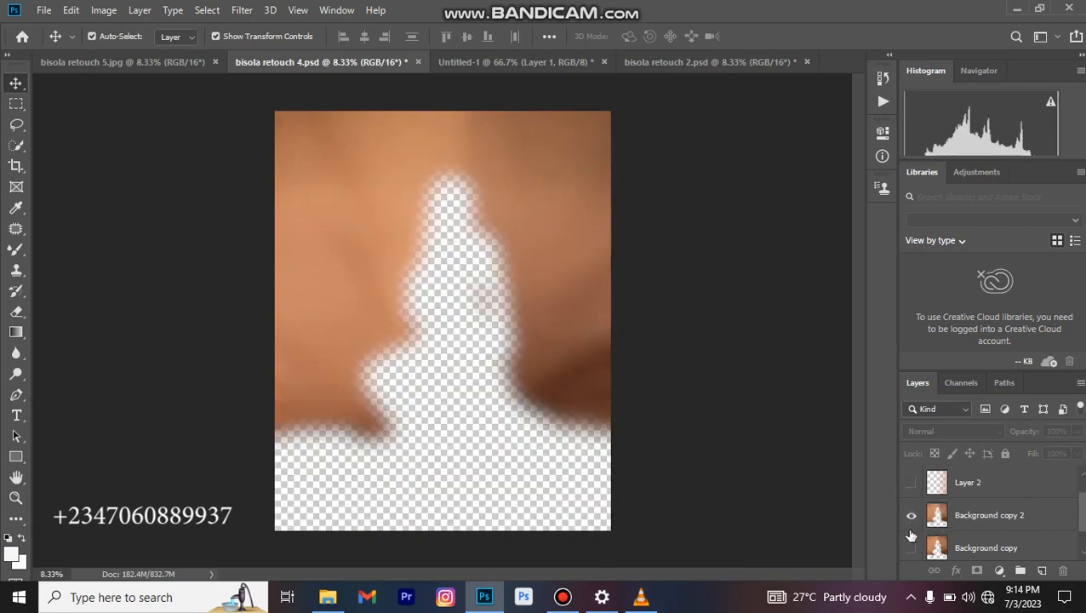
left_click(912, 547)
scroll(916, 548, "down", 1)
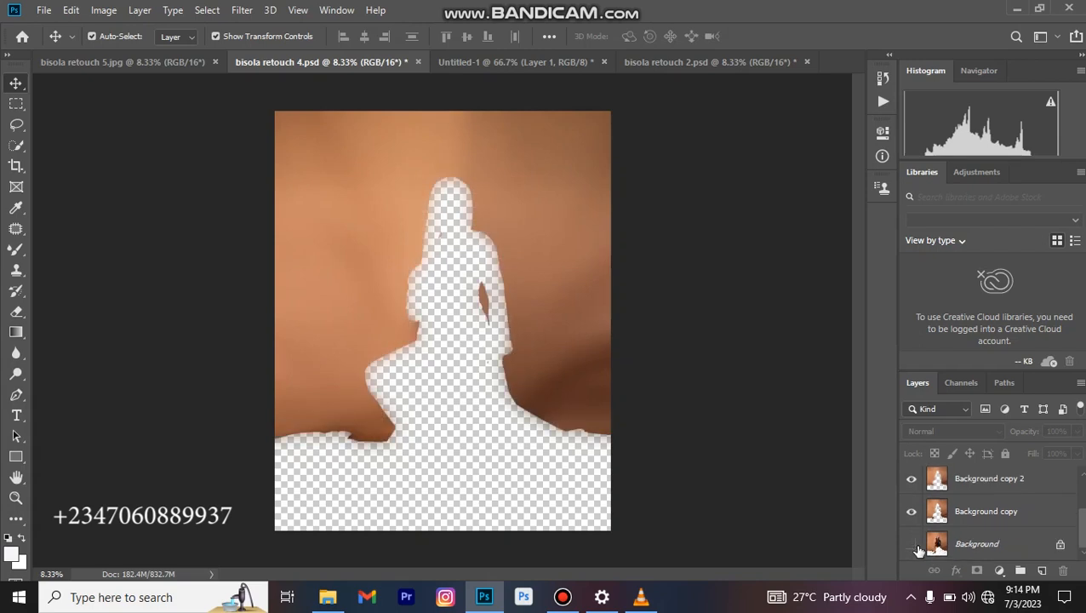
left_click(912, 545)
scroll(917, 541, "up", 2)
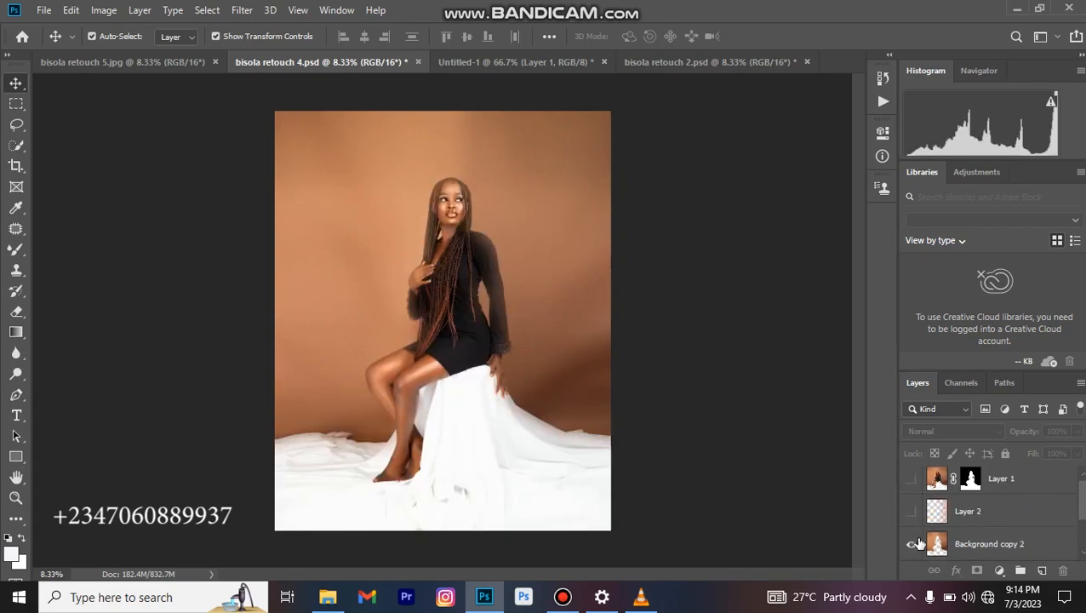
left_click(912, 511)
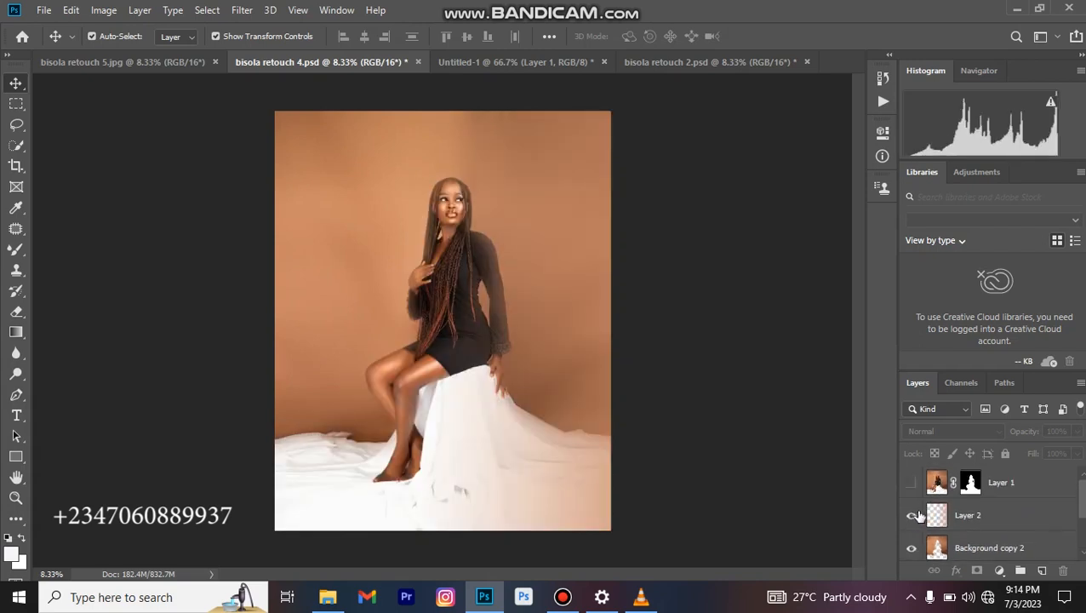
left_click(911, 482)
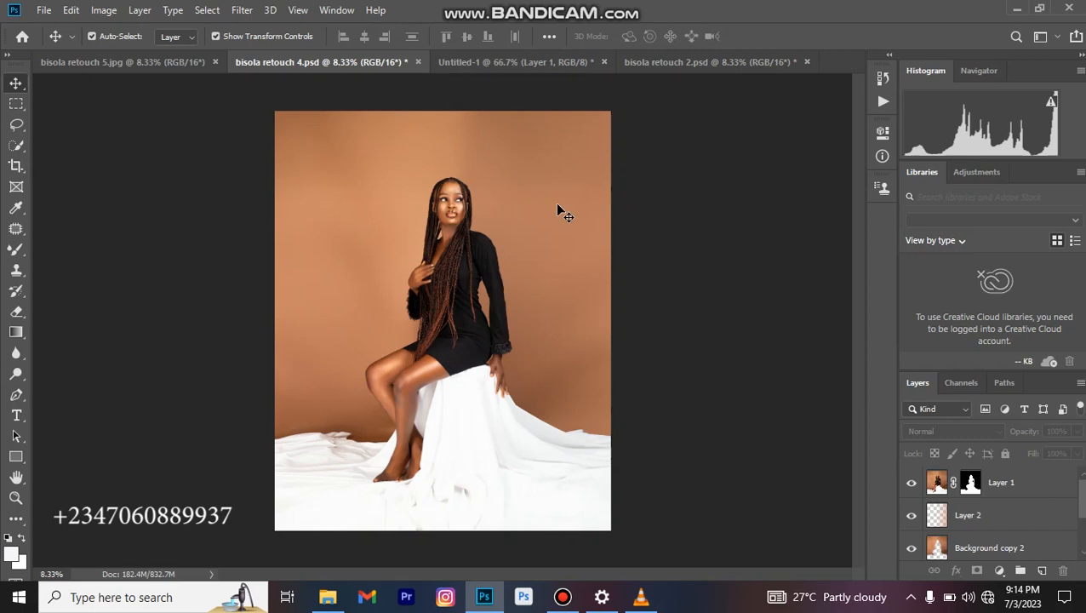
Step: Open the dark brown texture TOLEX (118) from the TEXTURE OVERLAY folder in MY PHOTOSHOP TOOLS, accepting the default Camera Raw settings
key("ctrl+s")
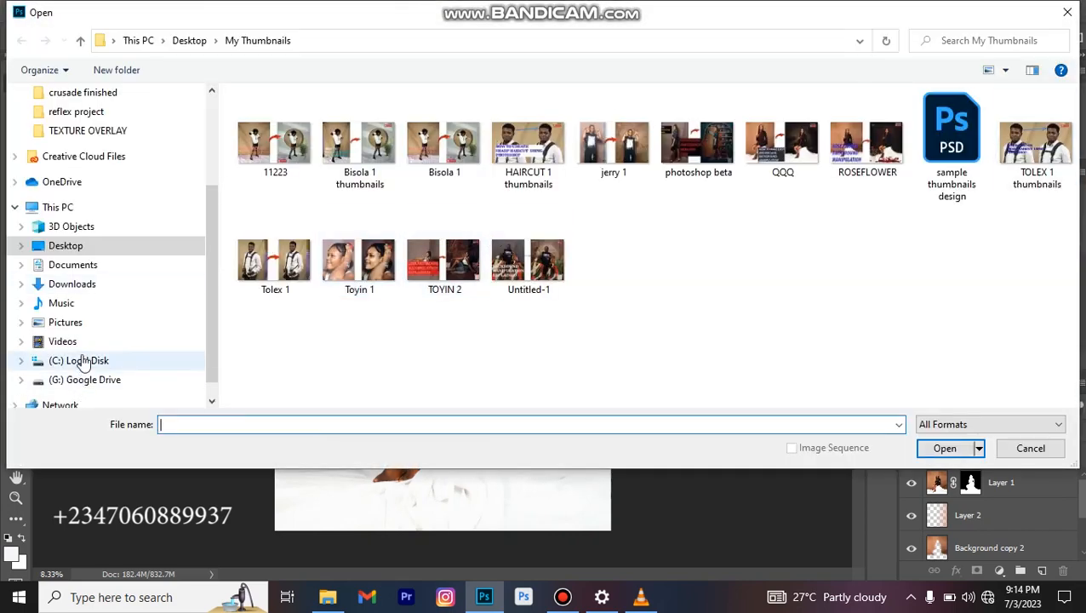
left_click(81, 360)
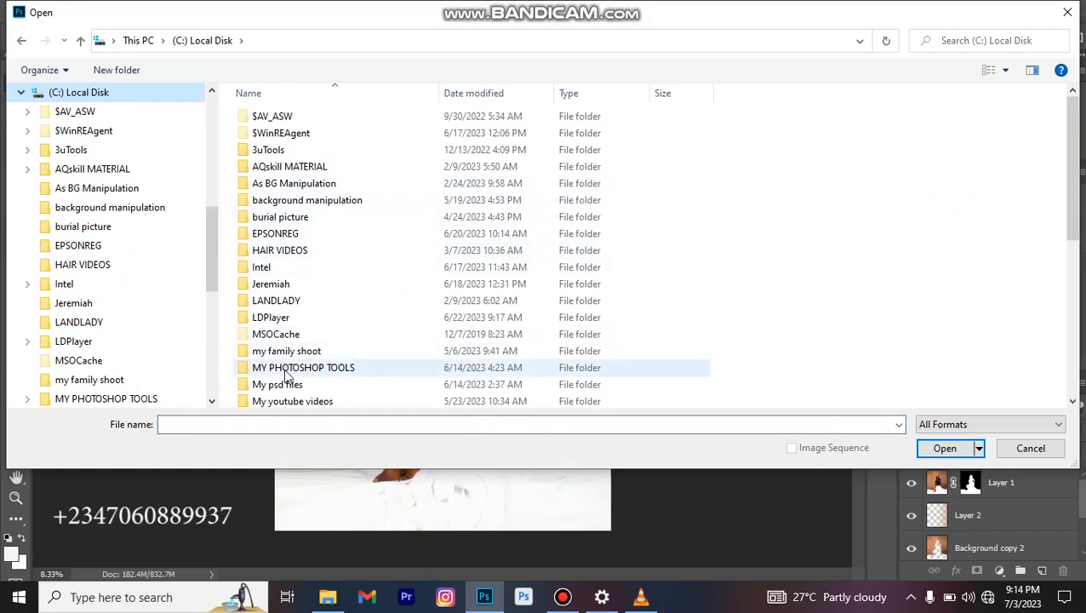
double_click(289, 369)
double_click(482, 120)
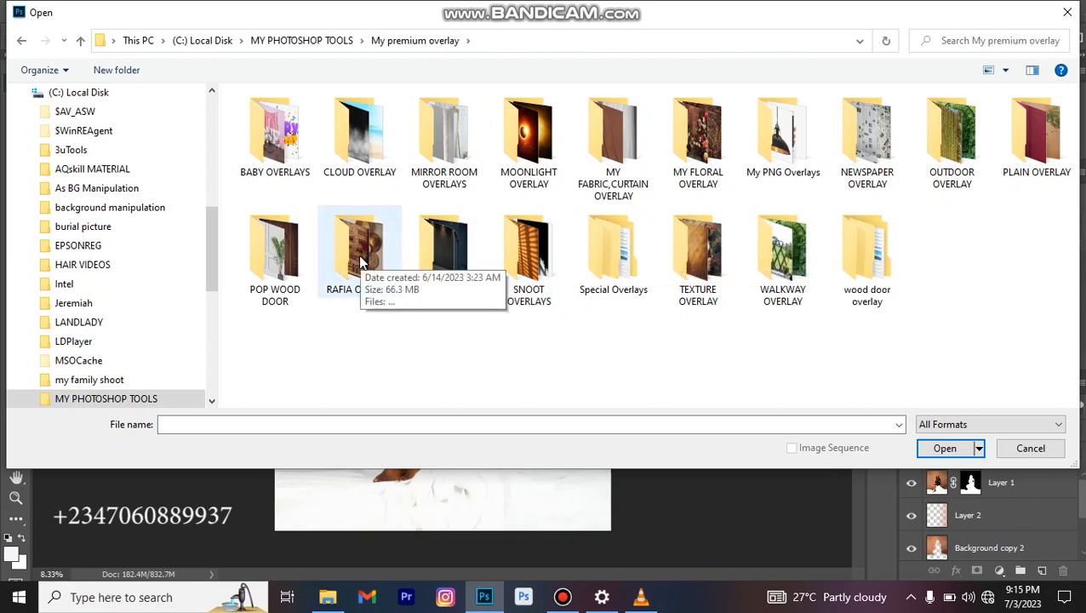
double_click(689, 273)
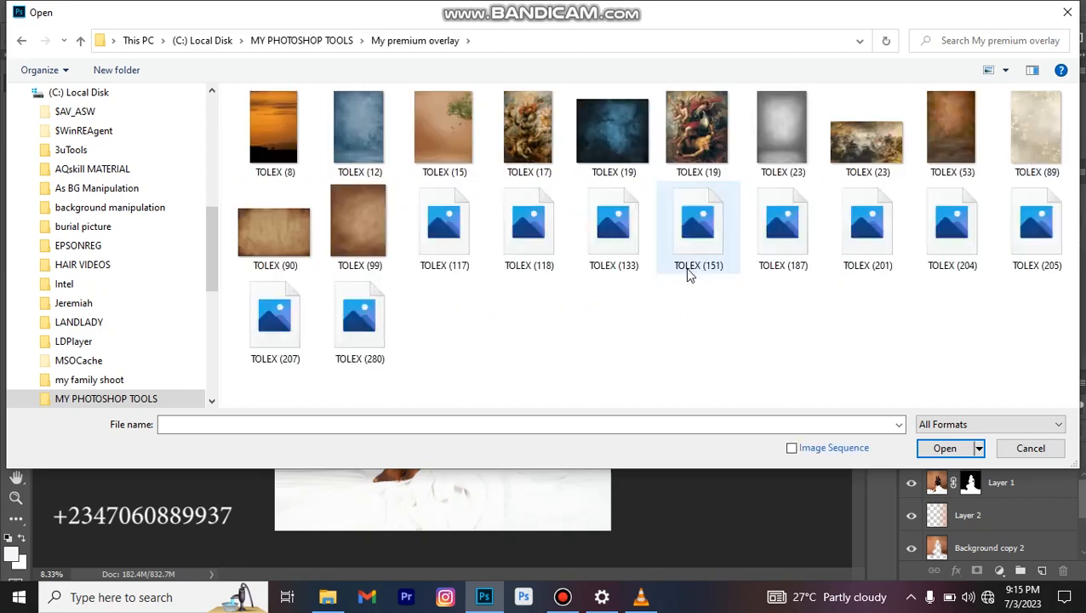
left_click(536, 238)
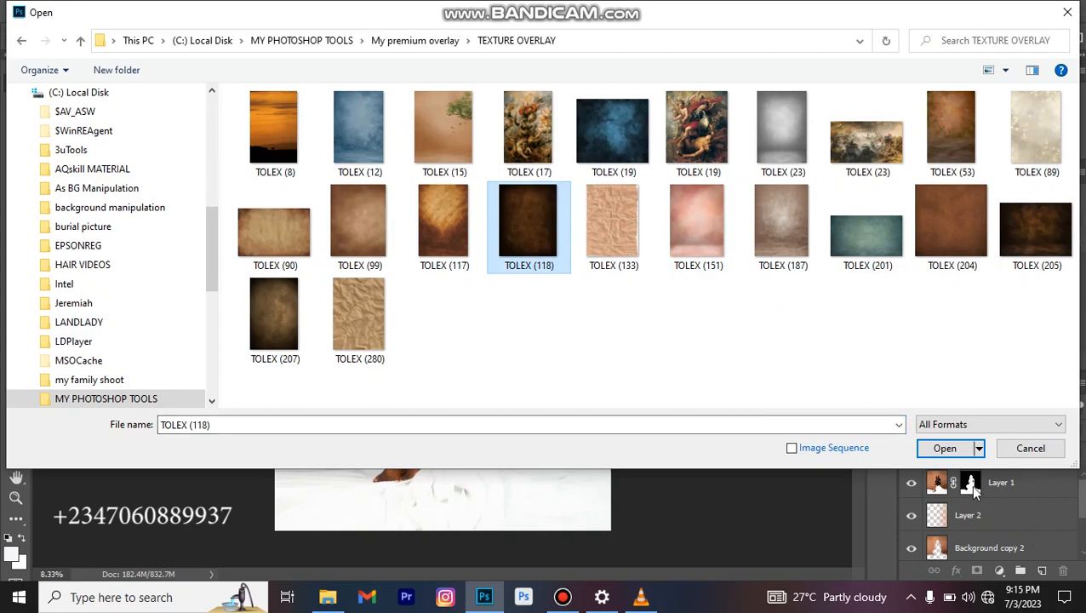
left_click(945, 448)
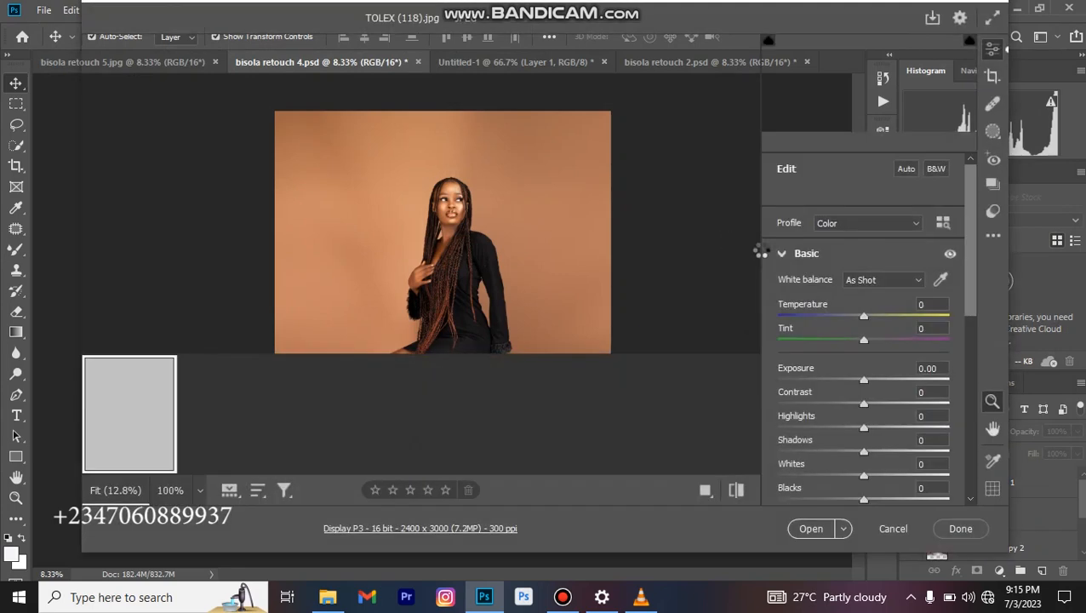
left_click(813, 531)
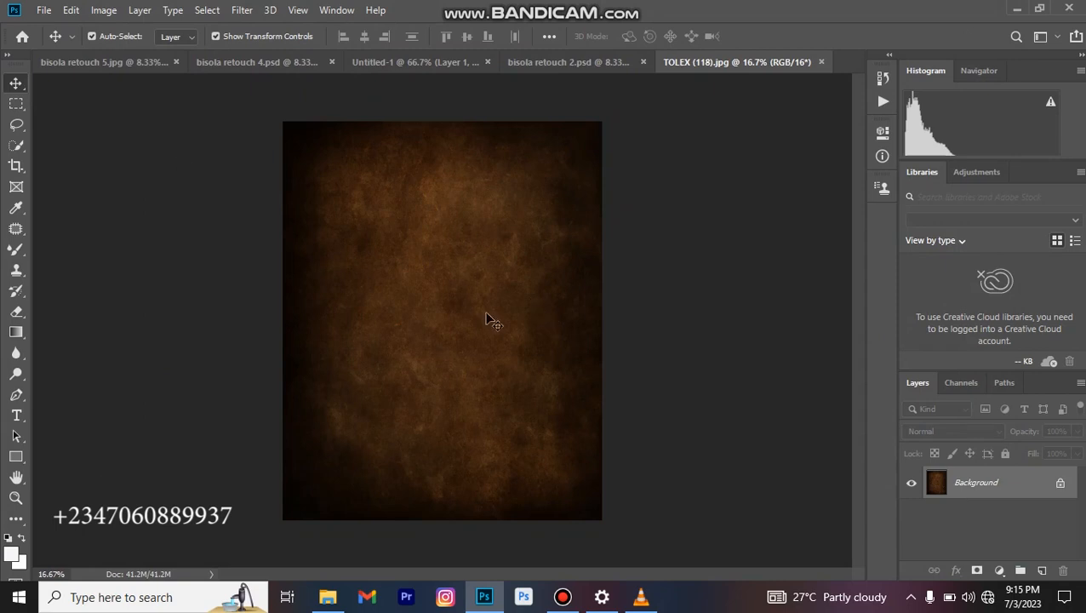
Step: Copy the brown texture from TOLEX (118).jpg into the retouch 4 PSD as a new top layer
mouse_move(477, 345)
left_mouse_down()
mouse_move(478, 254)
mouse_move(456, 141)
mouse_move(473, 106)
mouse_move(529, 62)
mouse_move(477, 211)
left_mouse_up()
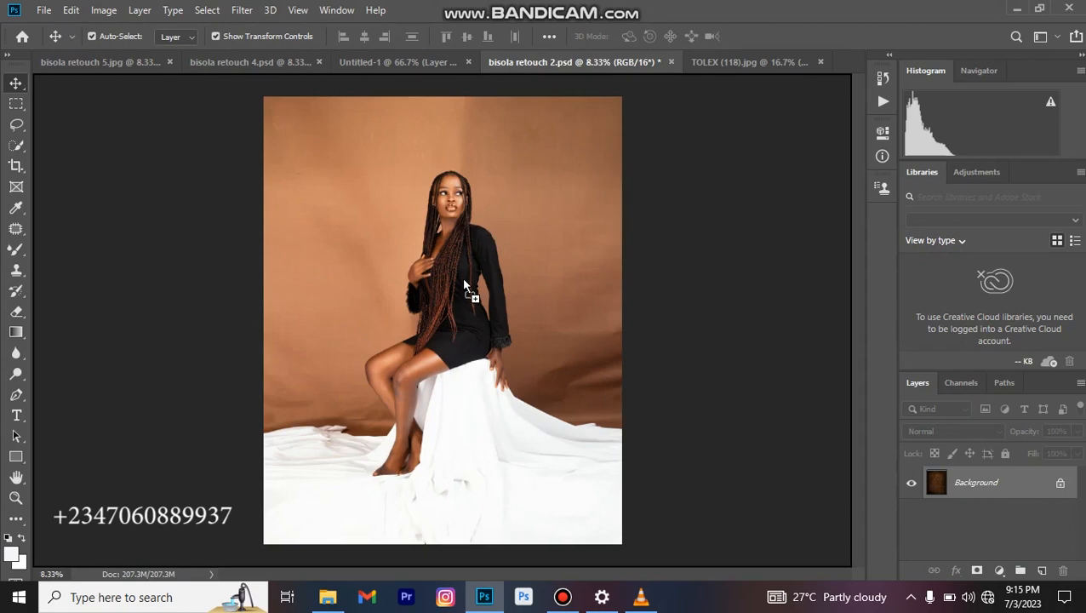
mouse_move(464, 285)
left_mouse_down()
mouse_move(286, 63)
mouse_move(341, 251)
mouse_move(389, 338)
left_mouse_up()
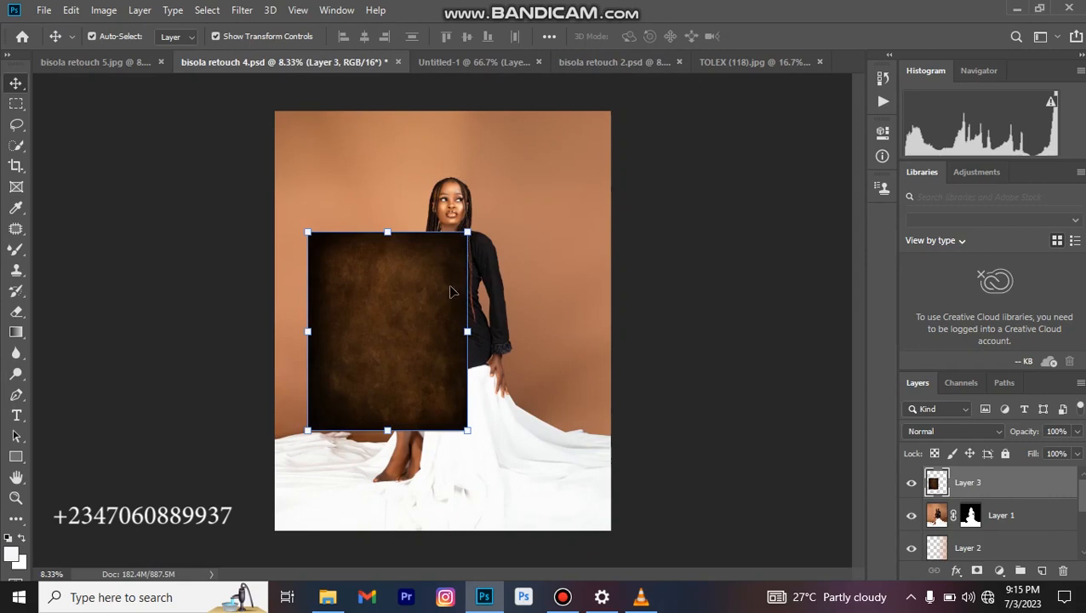
Step: Scale the brown texture to about 216% so it covers the whole canvas, and place it beneath Layer 1
left_click_drag(467, 330, 619, 369)
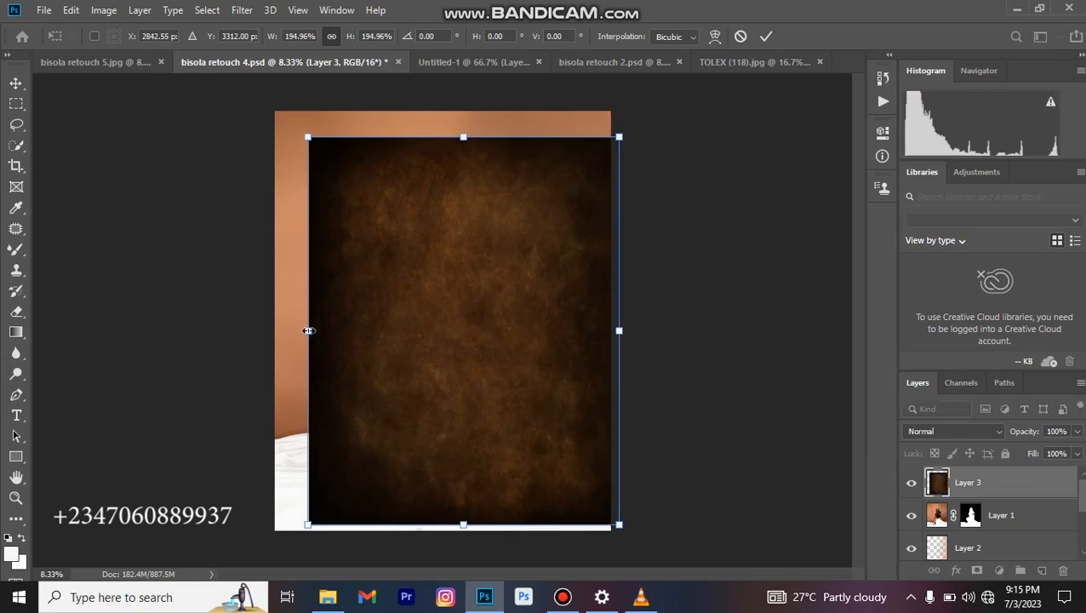
left_click_drag(308, 330, 276, 335)
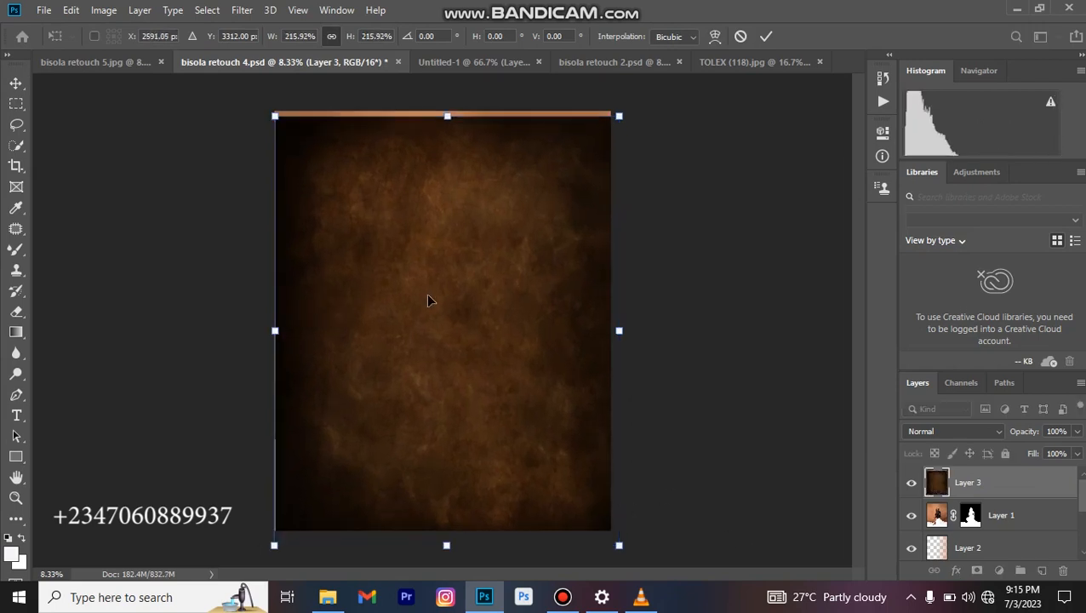
left_click_drag(429, 298, 431, 291)
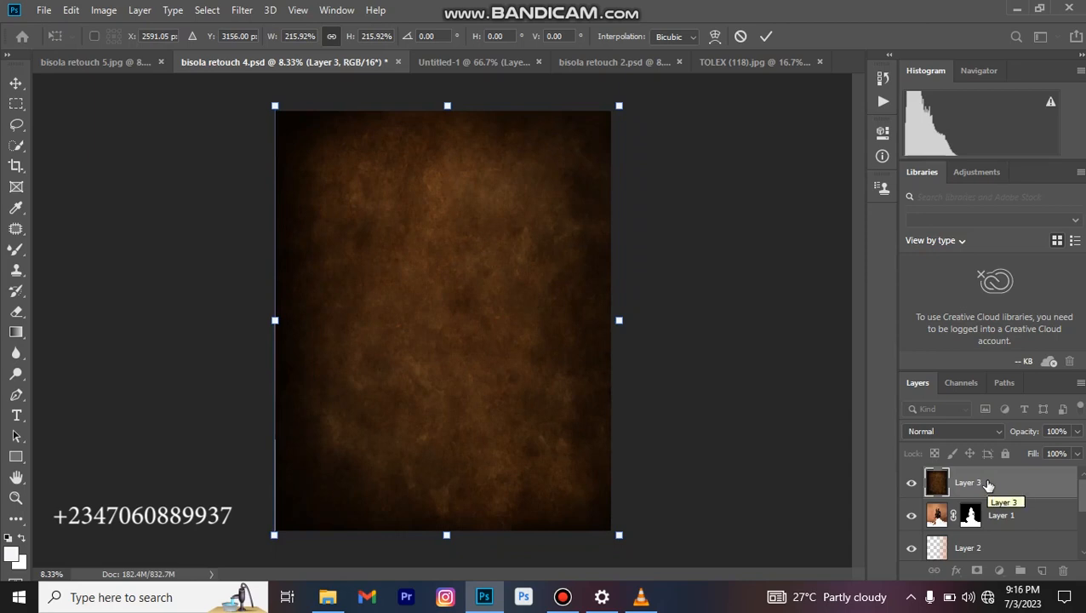
key("Return")
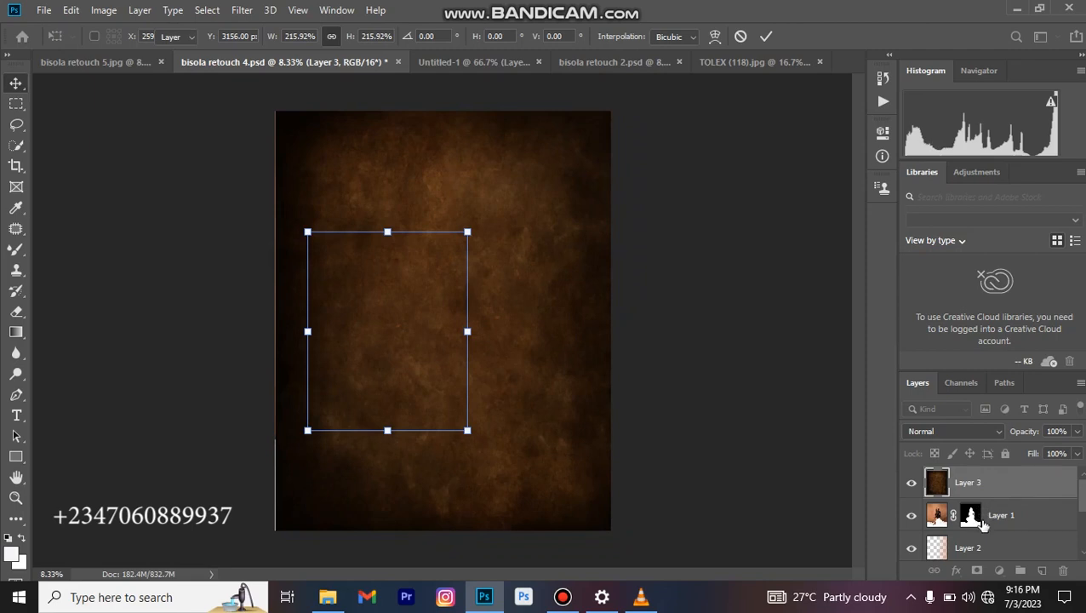
left_click_drag(982, 524, 983, 530)
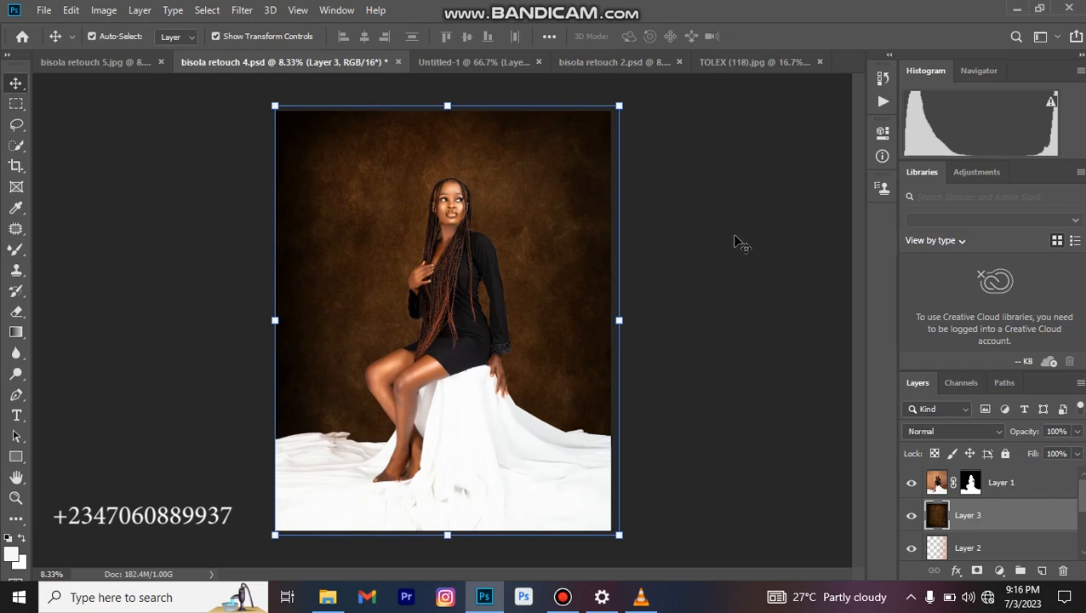
left_click(119, 294)
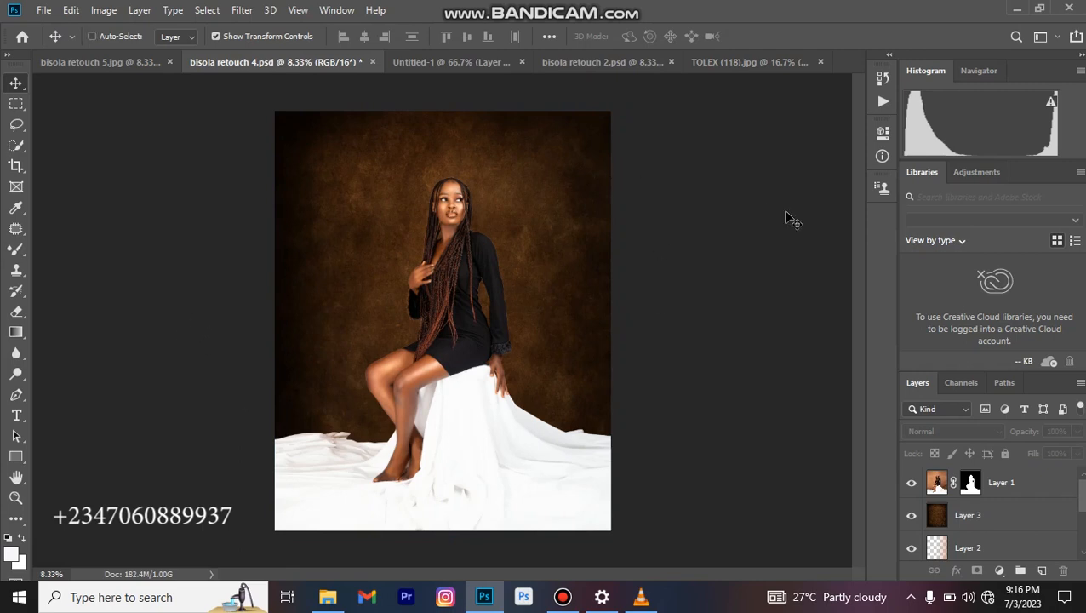
Step: Open the rose petals pngwing.com (83) and the potted flowers pngwing.com (90) from the FLOWER VASE N ROSE FLOWERS folder in MY PNG FILES
key("ctrl+o")
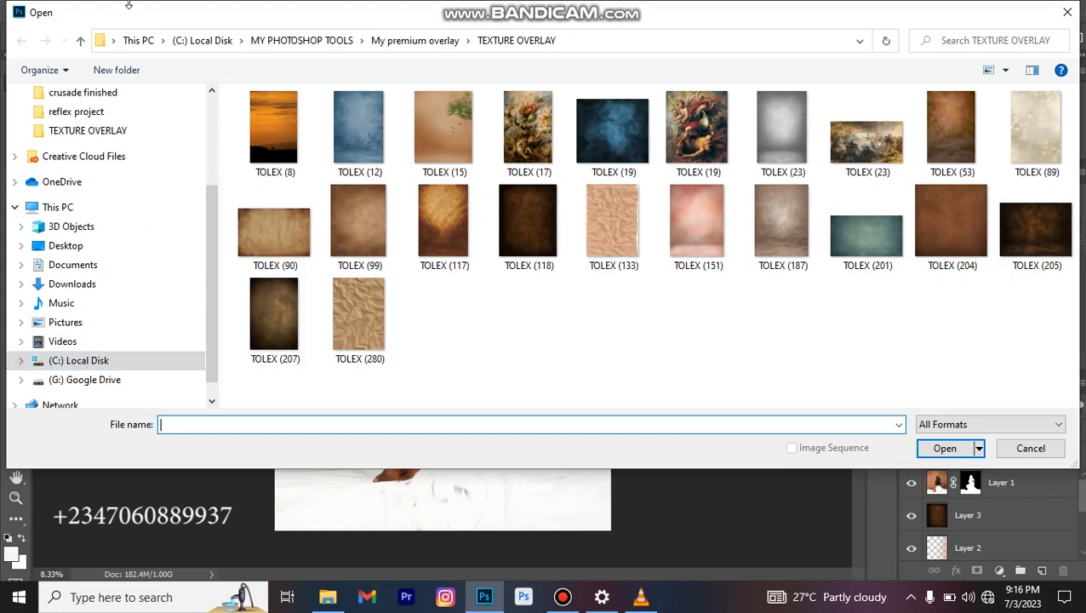
left_click(80, 40)
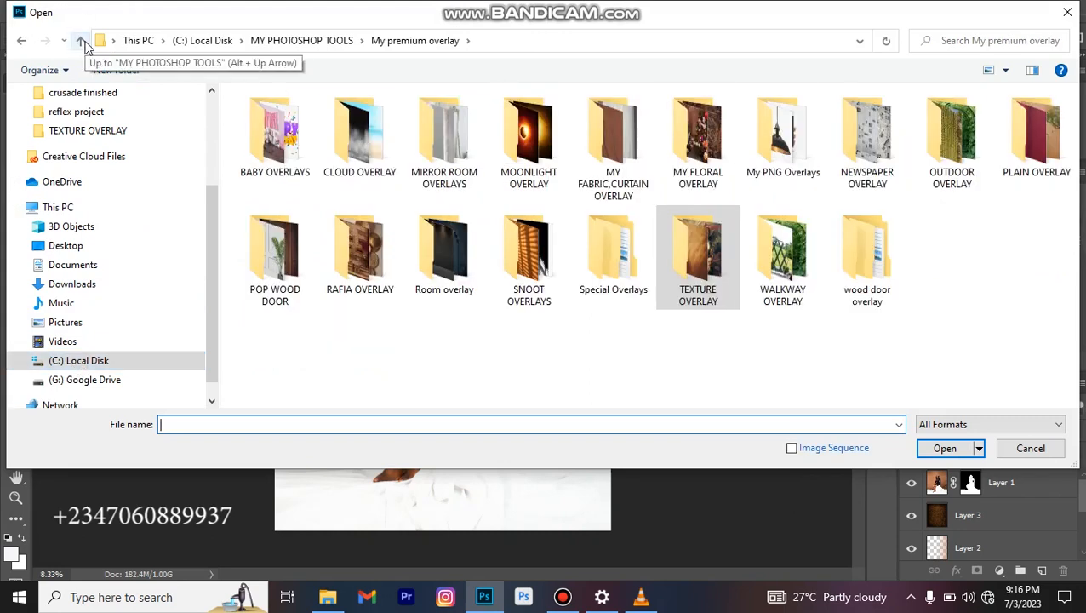
left_click(81, 42)
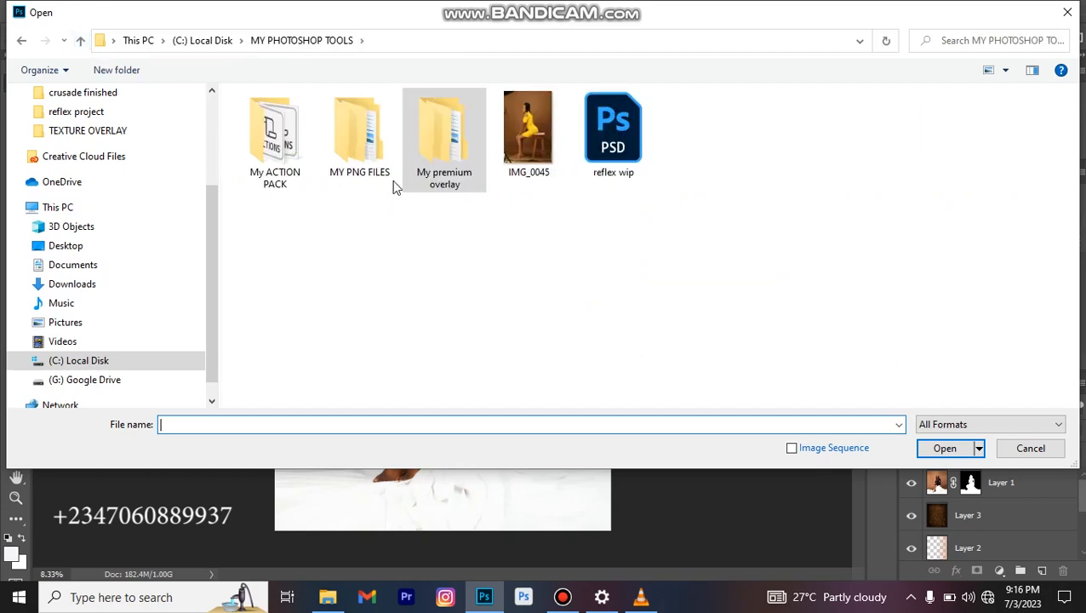
double_click(367, 162)
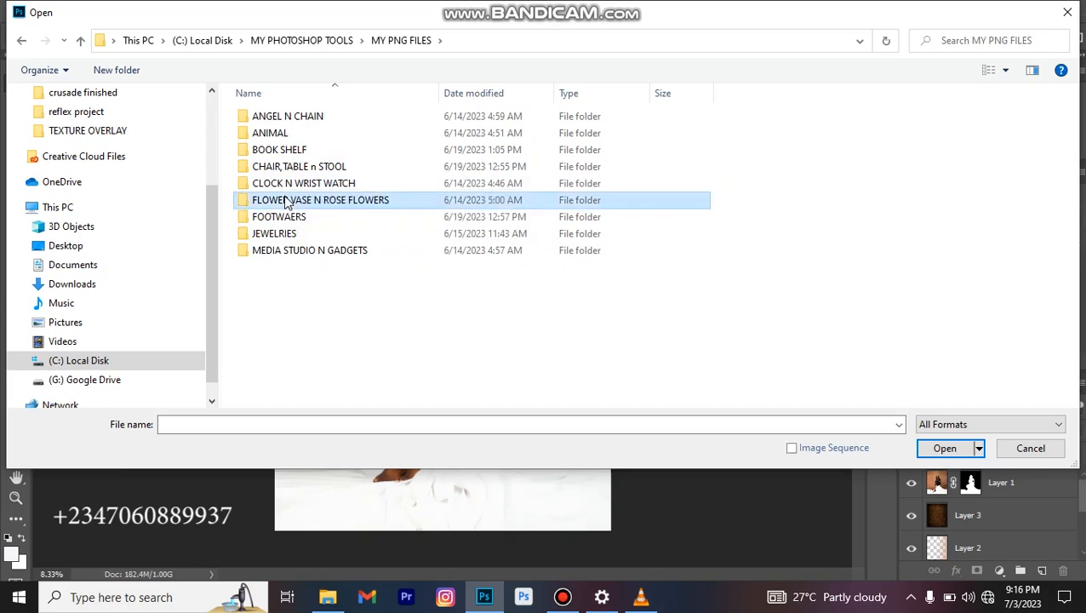
left_click(382, 199)
double_click(383, 199)
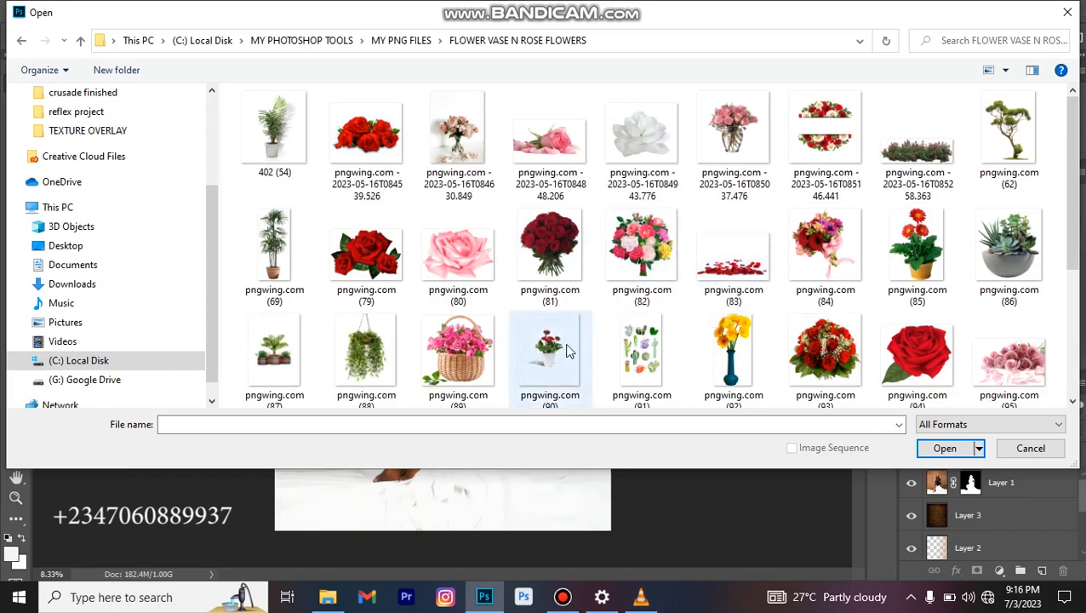
left_click(720, 249)
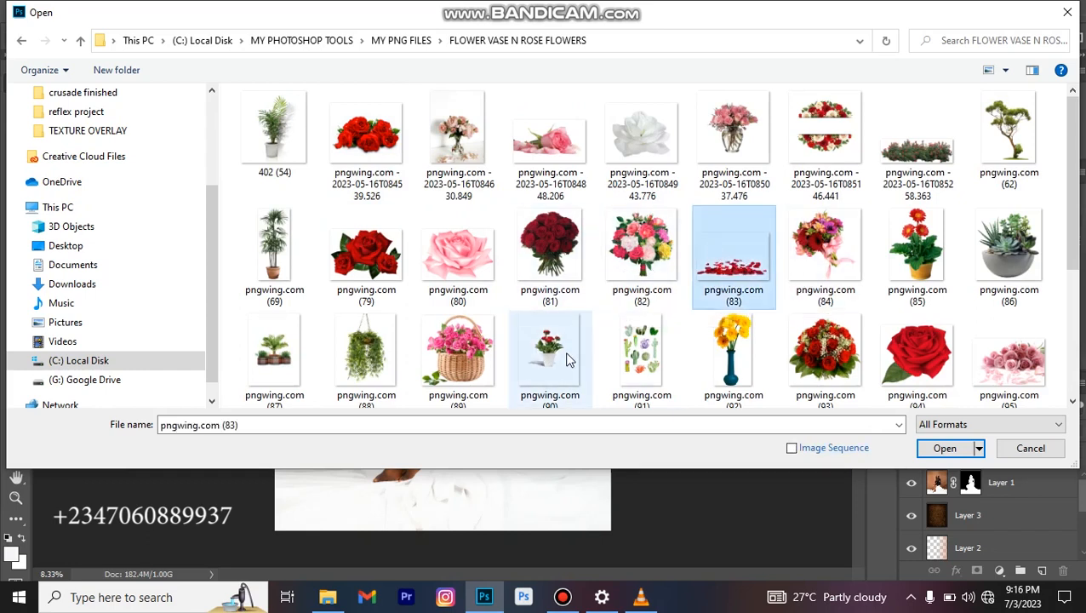
left_click(569, 359, "ctrl")
left_click(945, 448)
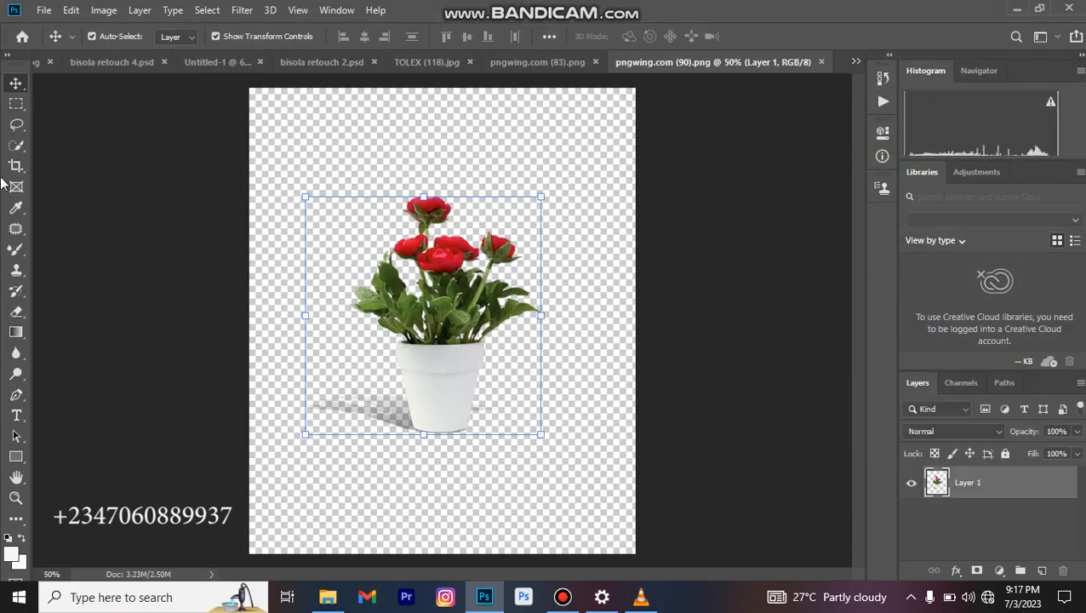
Step: Copy the rose petals from pngwing.com (83).png into the retouch 4 PSD as a new top layer, accepting the different bit depth
left_click(531, 66)
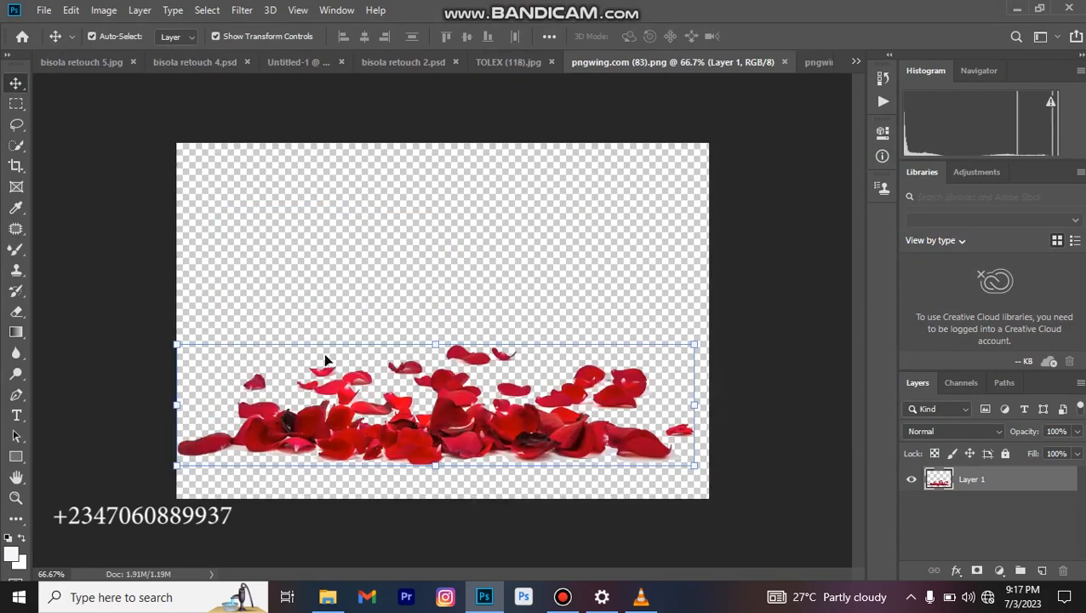
mouse_move(324, 361)
left_mouse_down()
mouse_move(366, 191)
mouse_move(230, 85)
mouse_move(224, 64)
mouse_move(280, 357)
mouse_move(438, 479)
mouse_move(476, 481)
left_mouse_up()
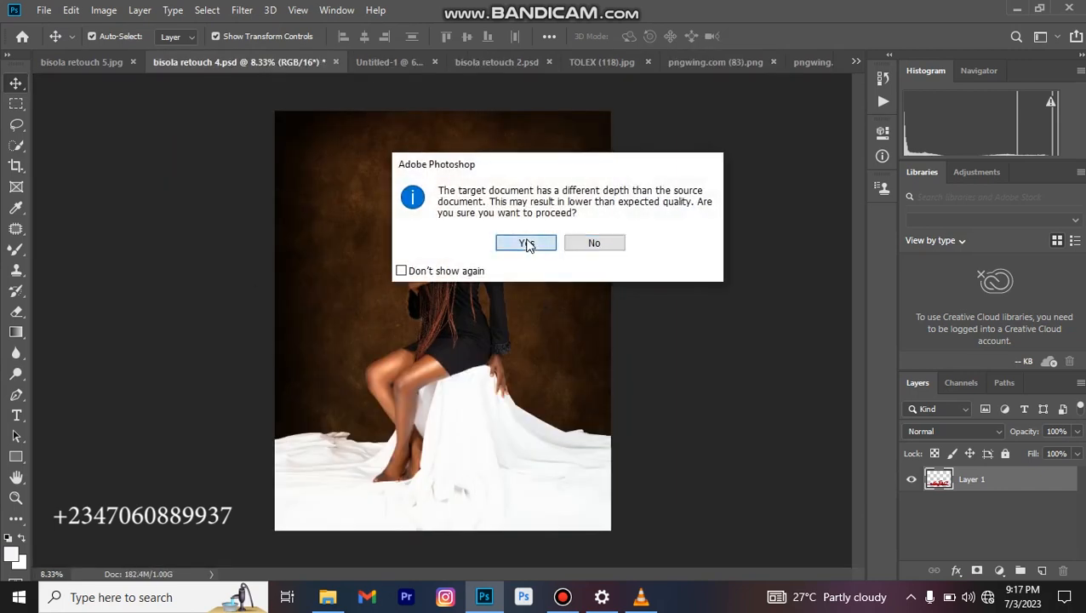
left_click(526, 243)
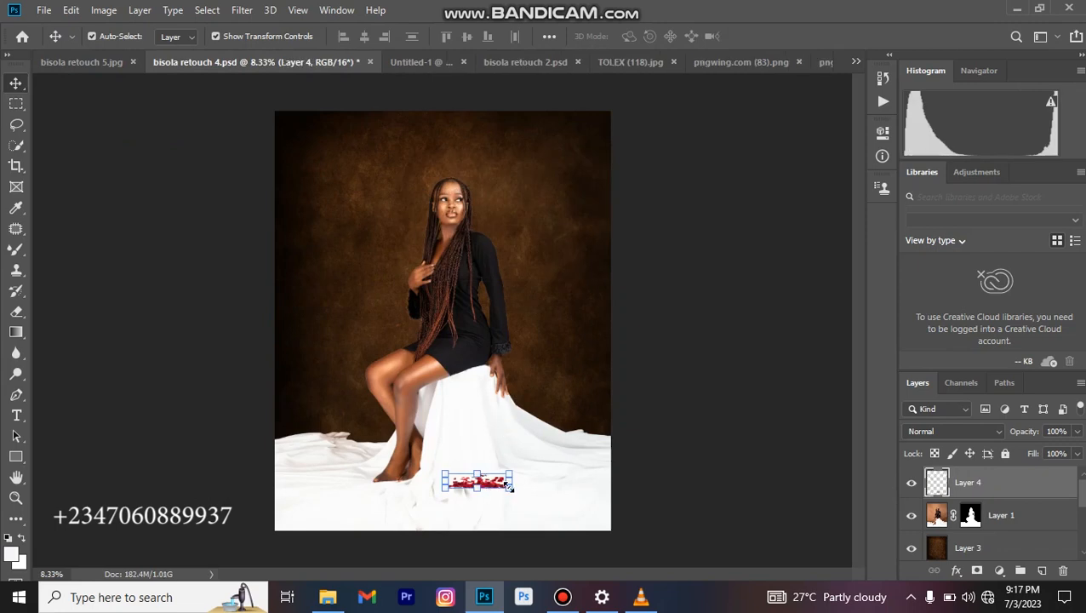
Step: Enlarge the rose petals to about 437% and spread them over the white cloth along the portrait's lower edge
left_click_drag(508, 486, 590, 545)
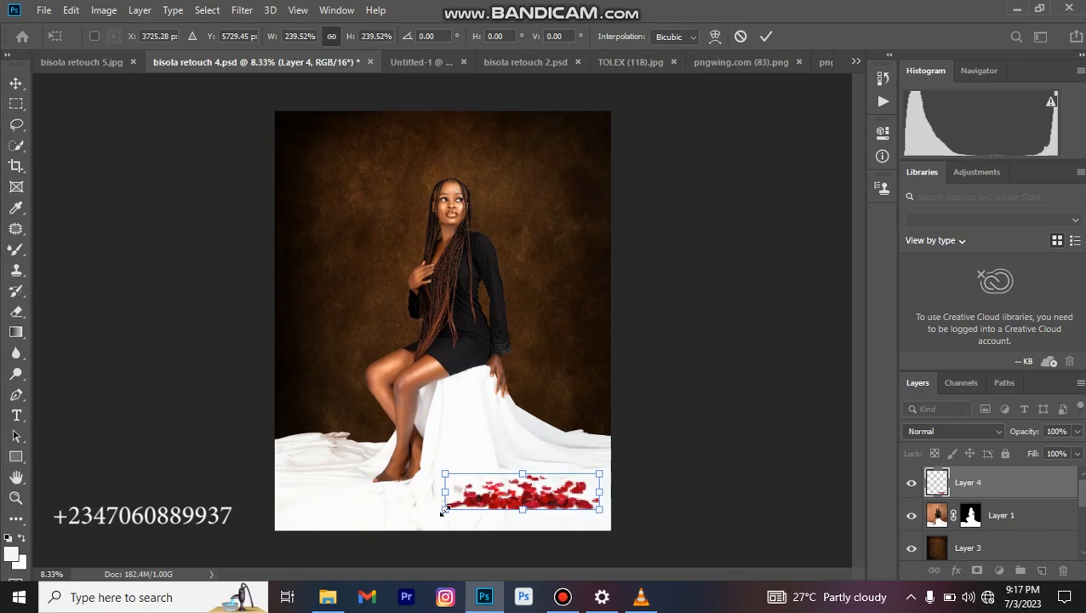
left_click_drag(444, 509, 368, 529)
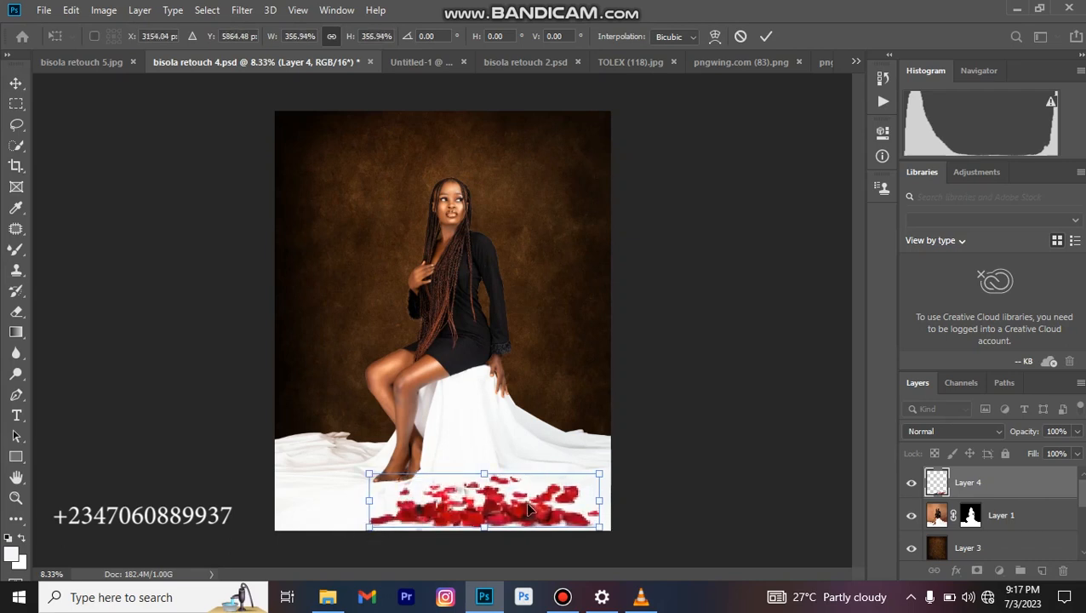
left_click_drag(529, 509, 529, 513)
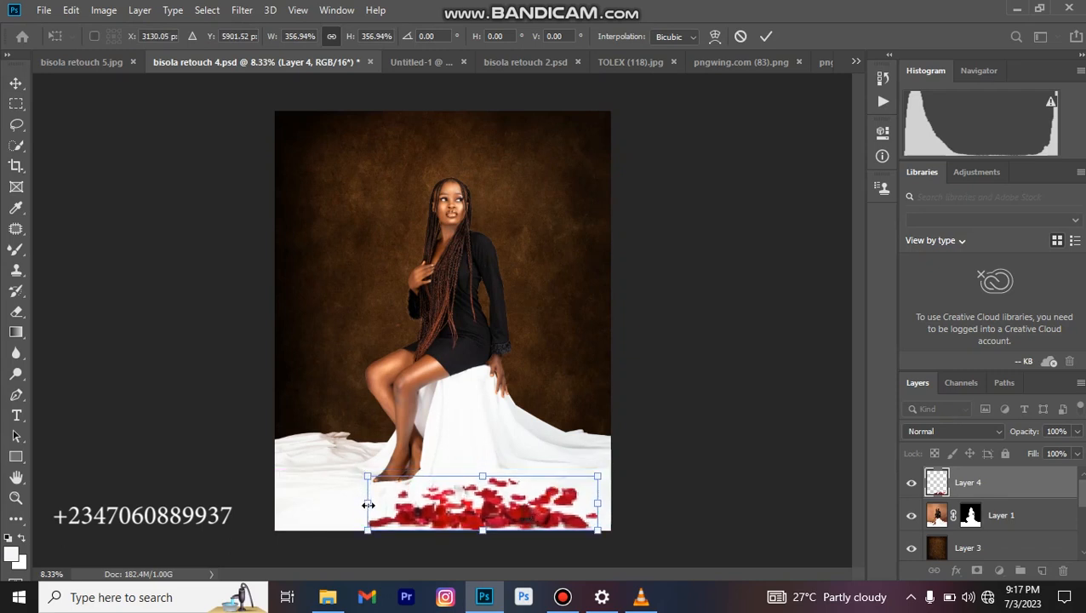
left_click_drag(367, 505, 315, 503)
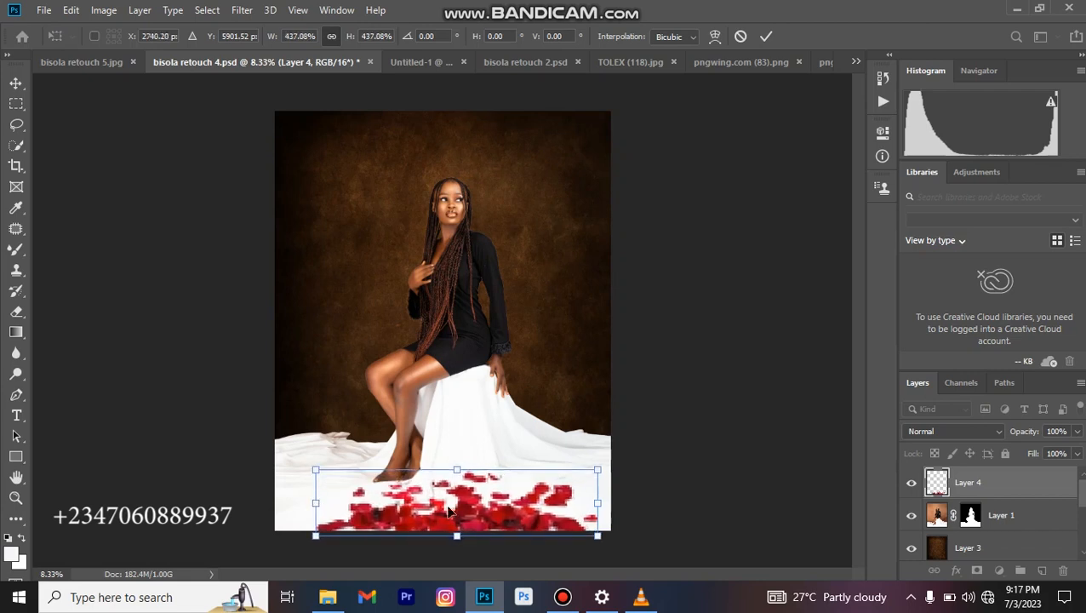
key("Return")
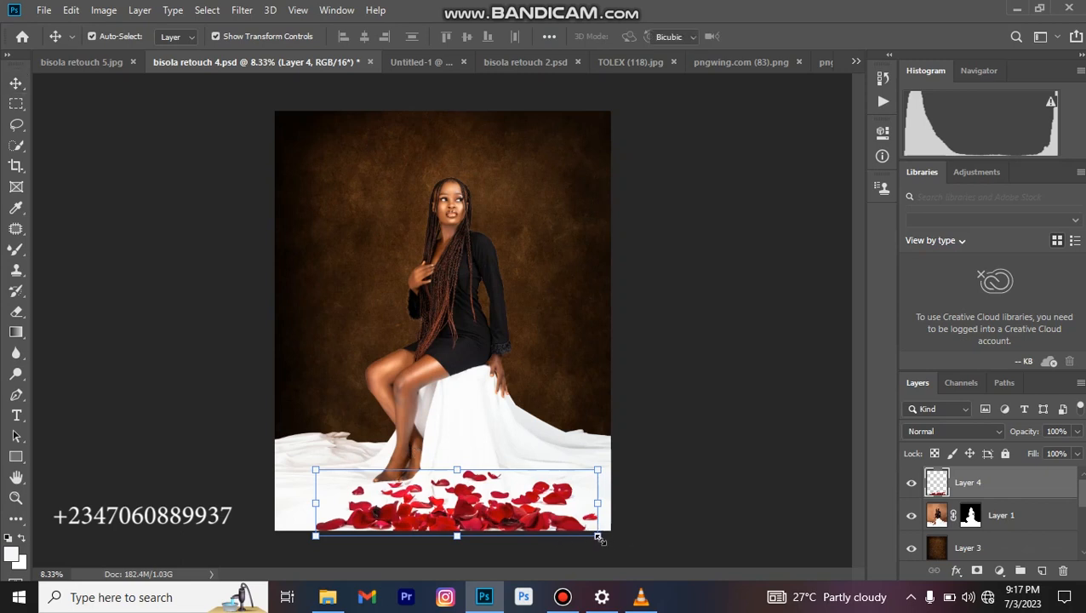
Step: Try scaling the petals to about 97% and compare the layout with the finished example in Untitled-1
left_click_drag(598, 538, 591, 535)
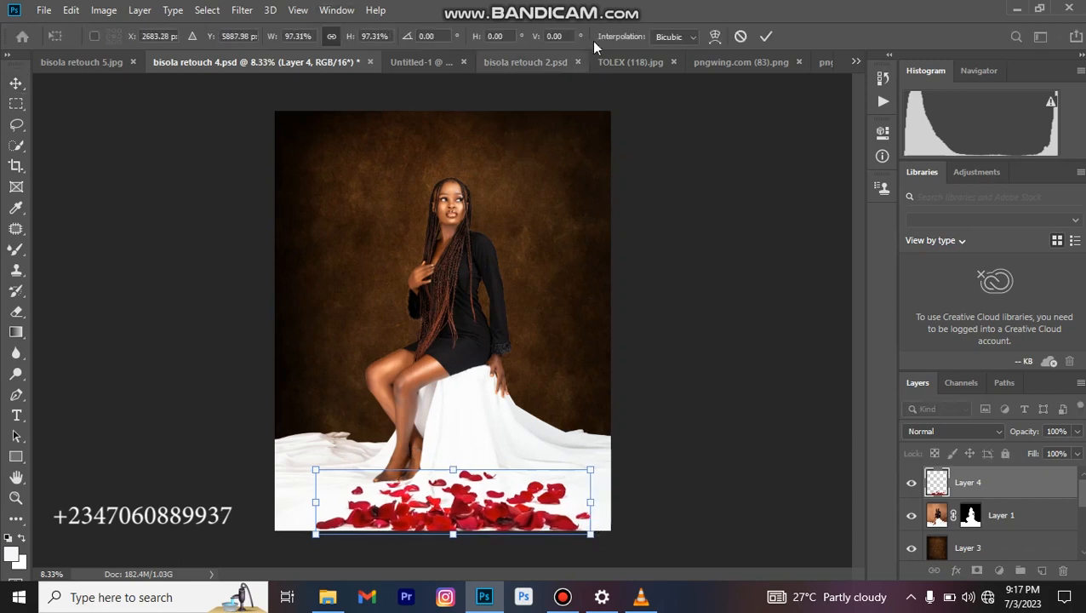
left_click(417, 62)
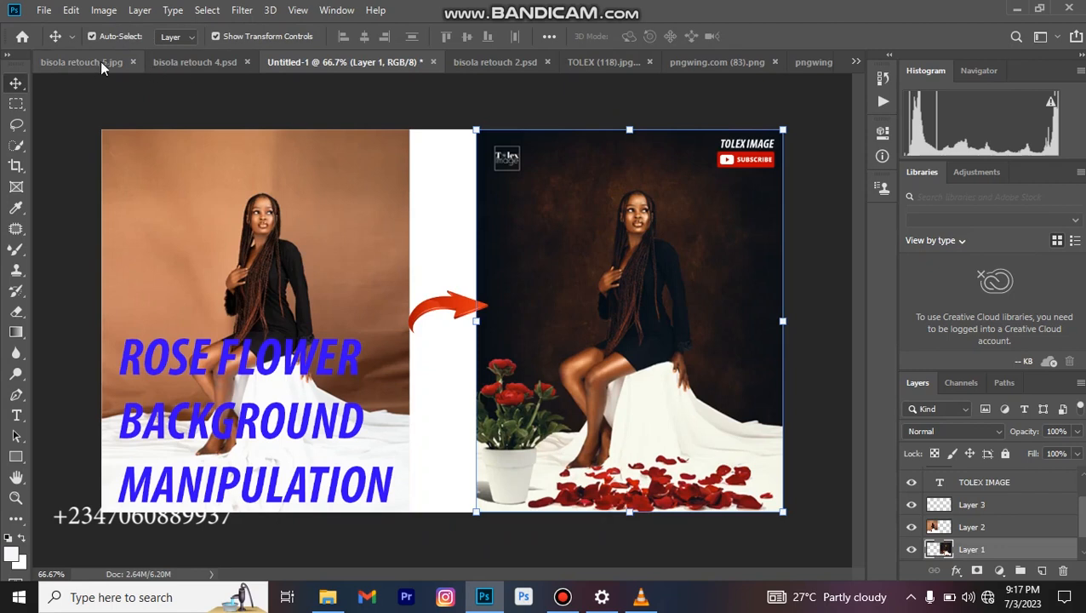
left_click(187, 63)
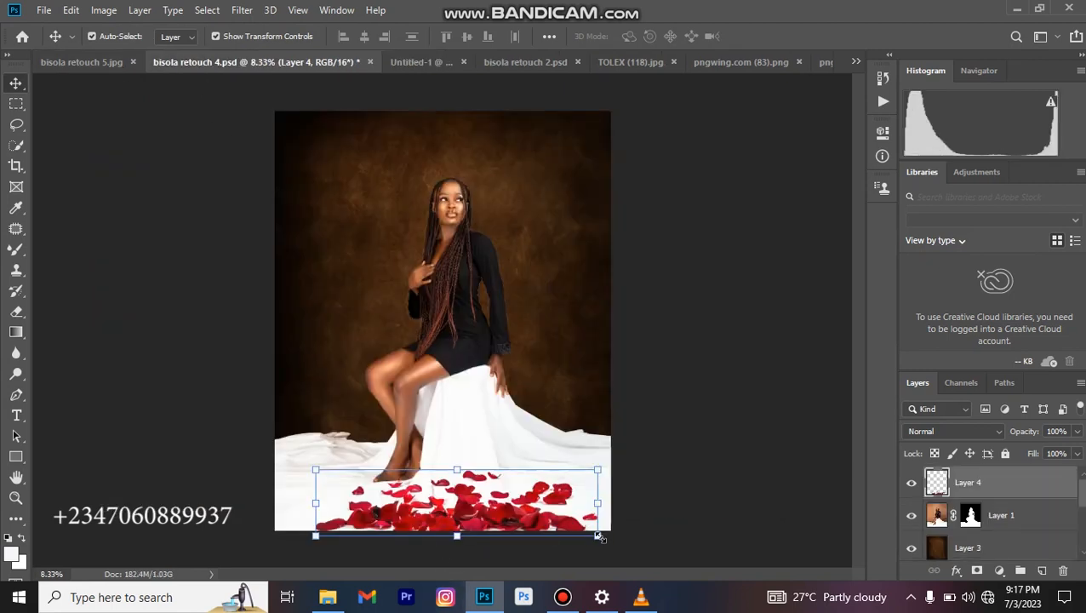
Step: Scale the rose petals down to about 92% and position them on the white cloth just below the woman's feet
left_click_drag(600, 536, 582, 505)
left_click_drag(474, 490, 492, 489)
key("ctrl+plus")
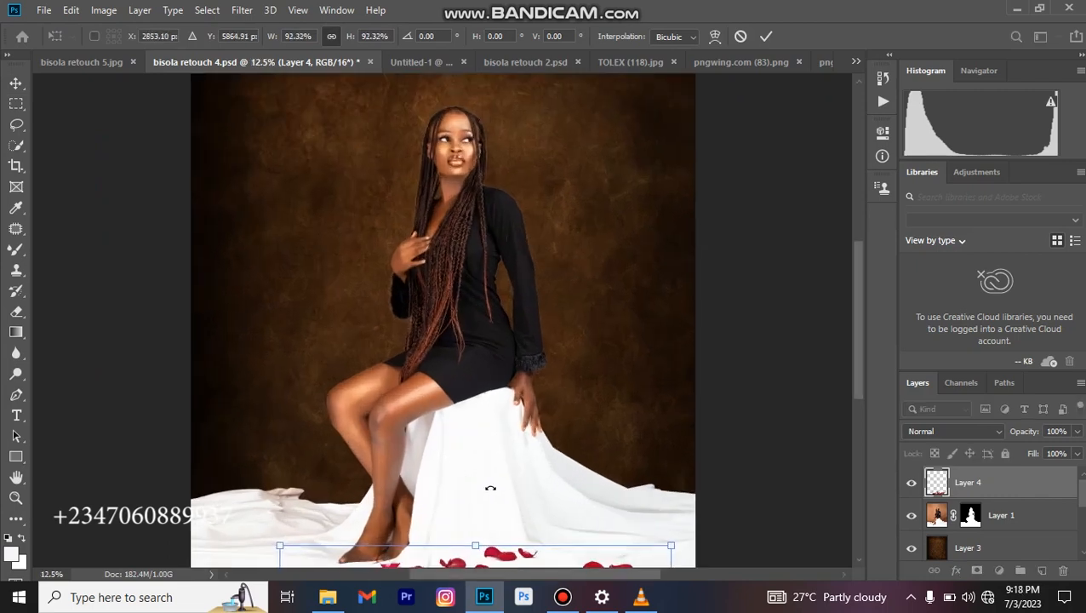
scroll(485, 494, "down", 3)
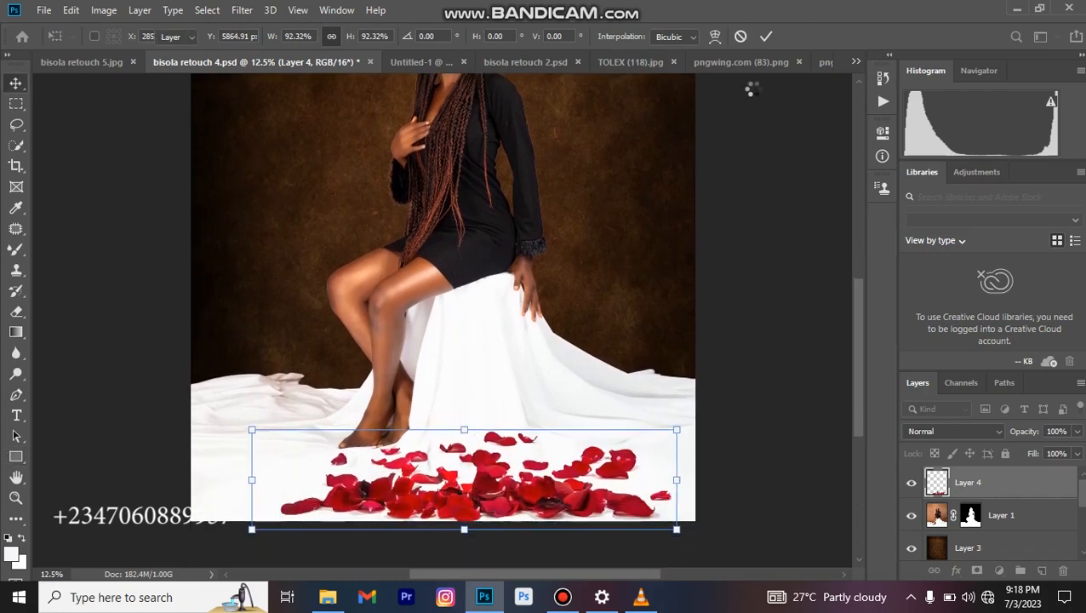
key("Return")
Step: Copy the potted red flowers from pngwing.com (90).png into the retouch 4 PSD as a new layer, accepting the different bit depth
left_click(528, 63)
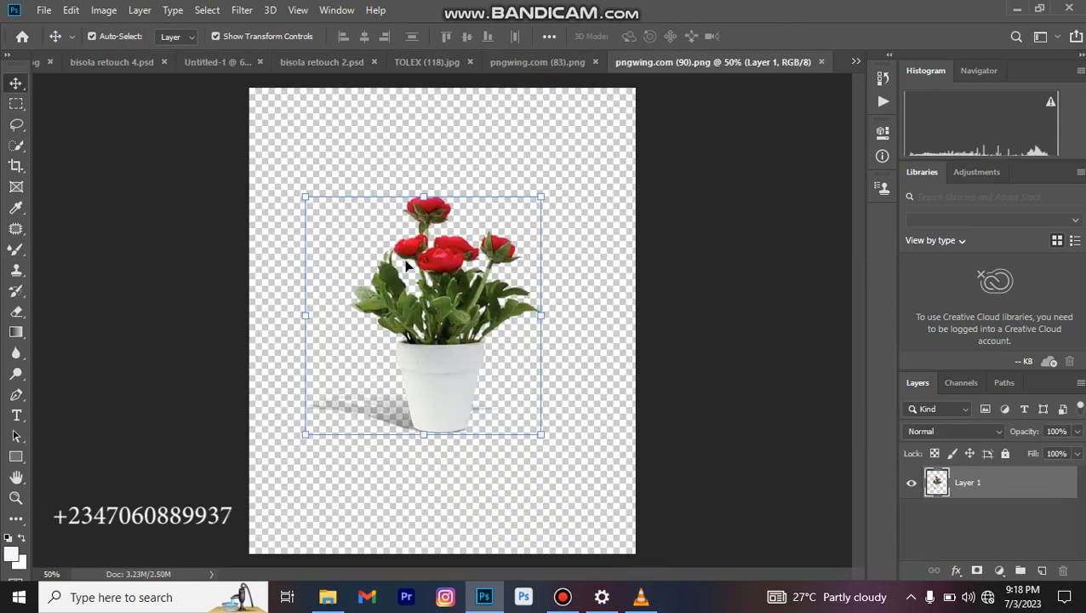
mouse_move(399, 308)
left_mouse_down()
mouse_move(261, 240)
mouse_move(127, 70)
mouse_move(221, 375)
mouse_move(305, 464)
mouse_move(152, 5)
mouse_move(114, 65)
mouse_move(317, 106)
mouse_move(298, 56)
mouse_move(241, 433)
left_mouse_up()
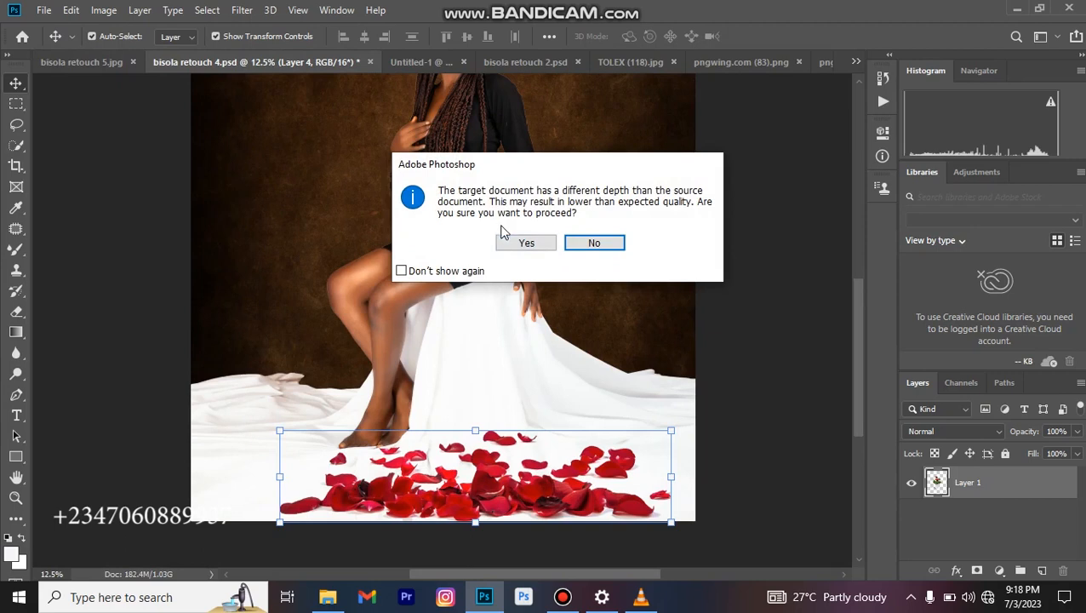
left_click(518, 243)
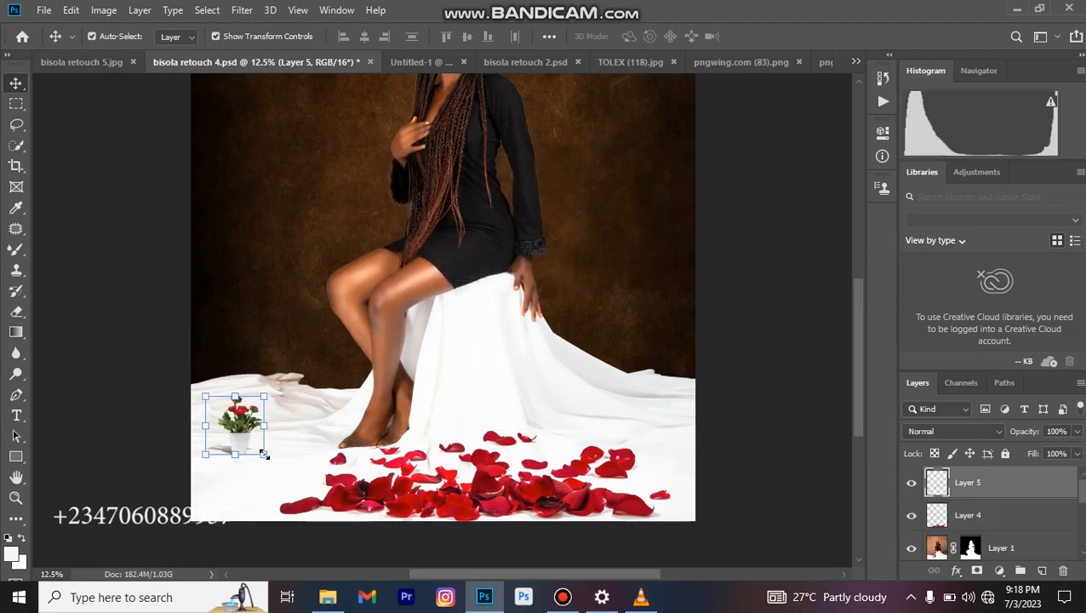
Step: Enlarge the potted flowers to about 274% and place them on the white cloth in the portrait's lower left corner
left_click_drag(265, 454, 314, 530)
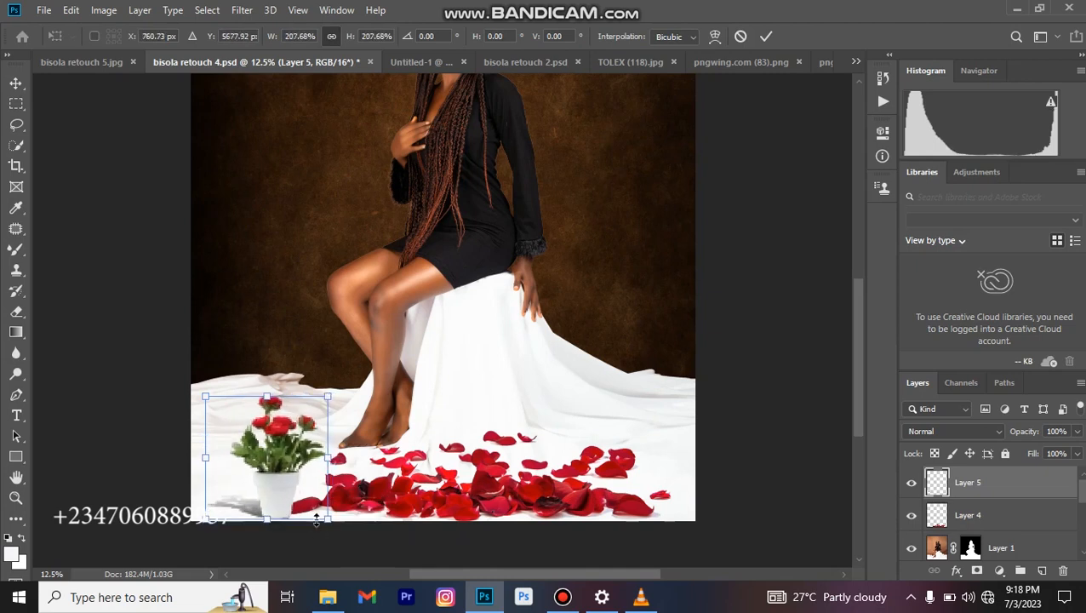
left_click_drag(284, 471, 279, 417)
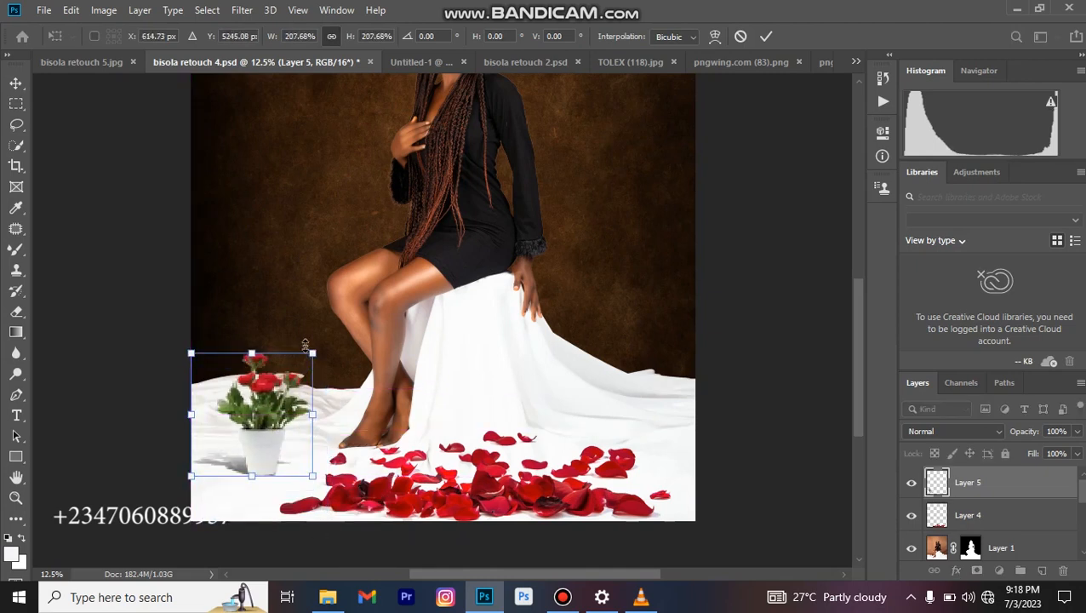
left_click_drag(312, 352, 349, 313)
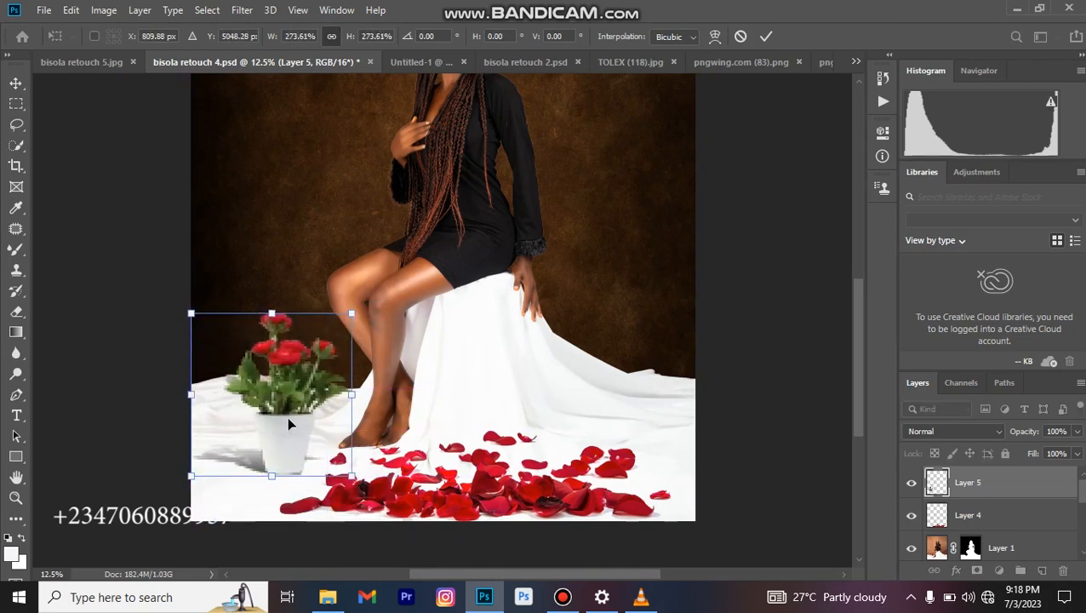
left_click_drag(289, 422, 260, 432)
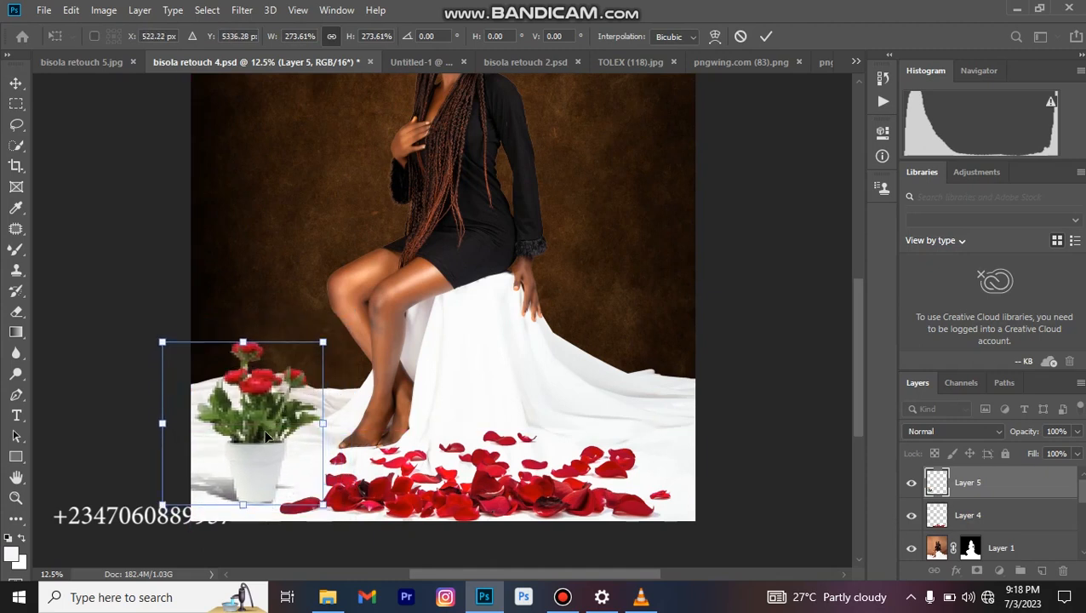
left_click(130, 266)
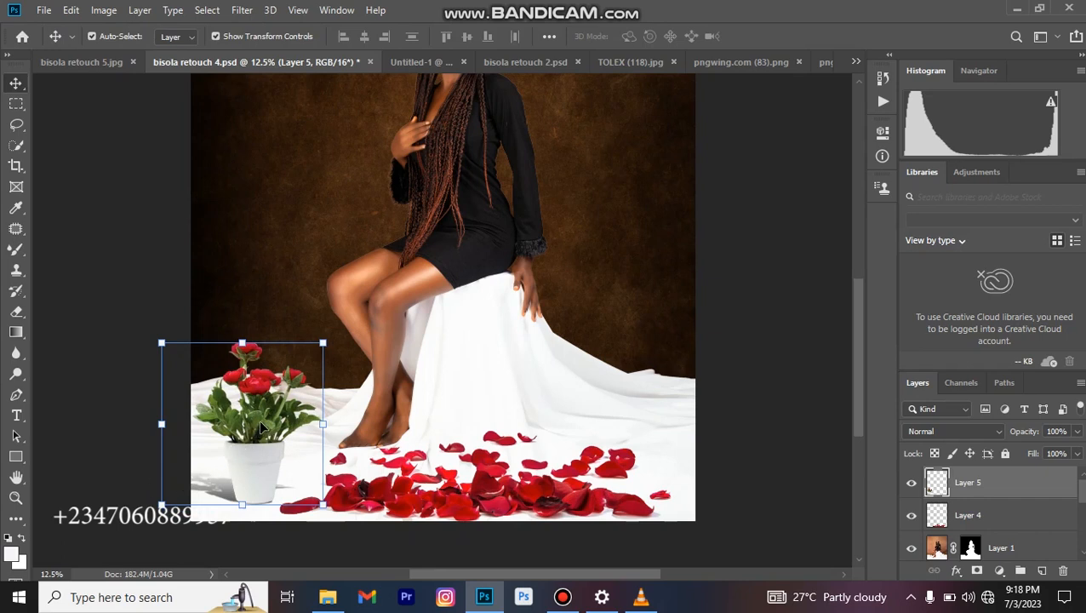
left_click_drag(259, 420, 257, 436)
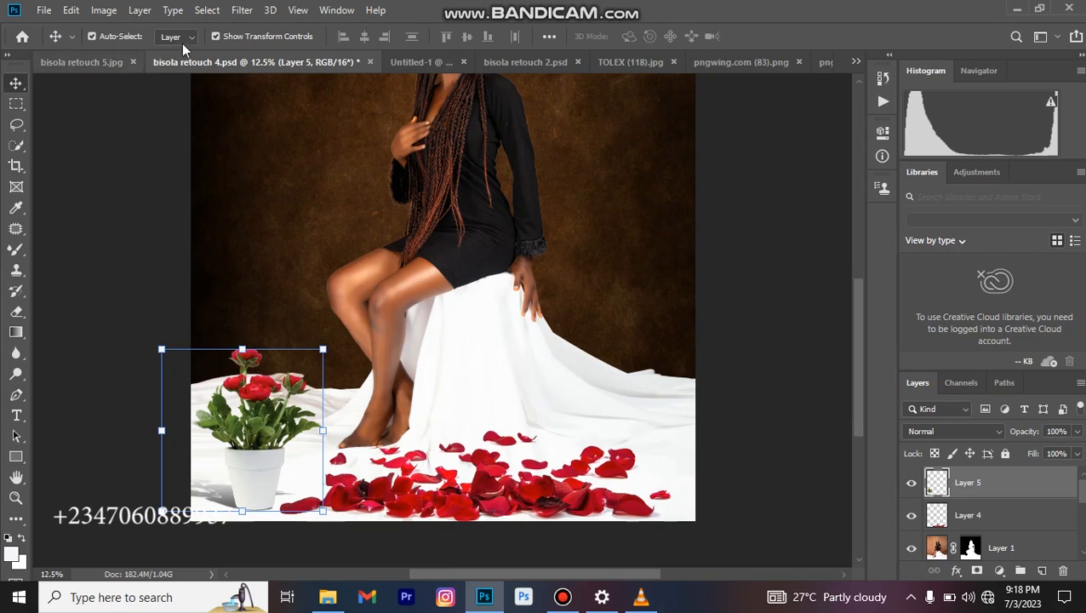
Step: Compare with the finished example in Untitled-1, enlarge the potted flowers to about 115% and reposition them in the portrait's lower left corner
left_click(433, 64)
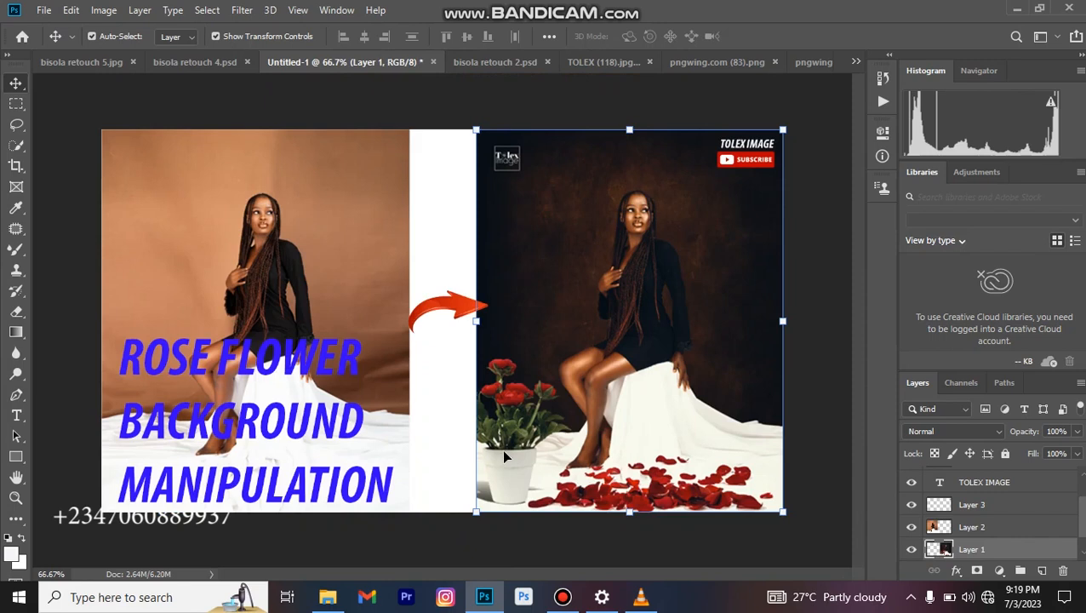
left_click(185, 60)
left_click_drag(297, 421, 284, 433)
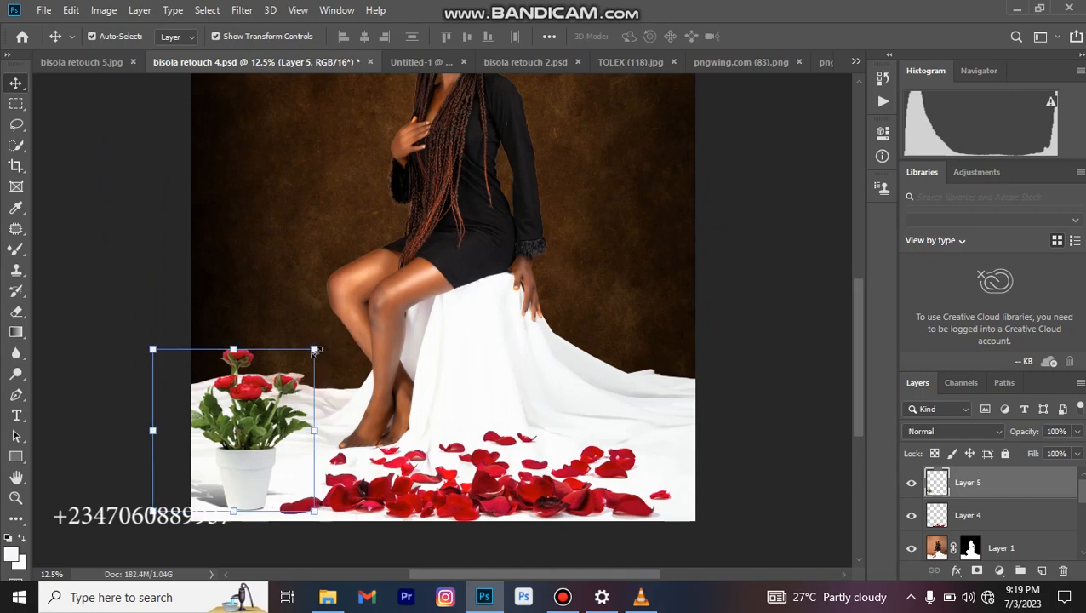
left_click_drag(315, 350, 320, 343)
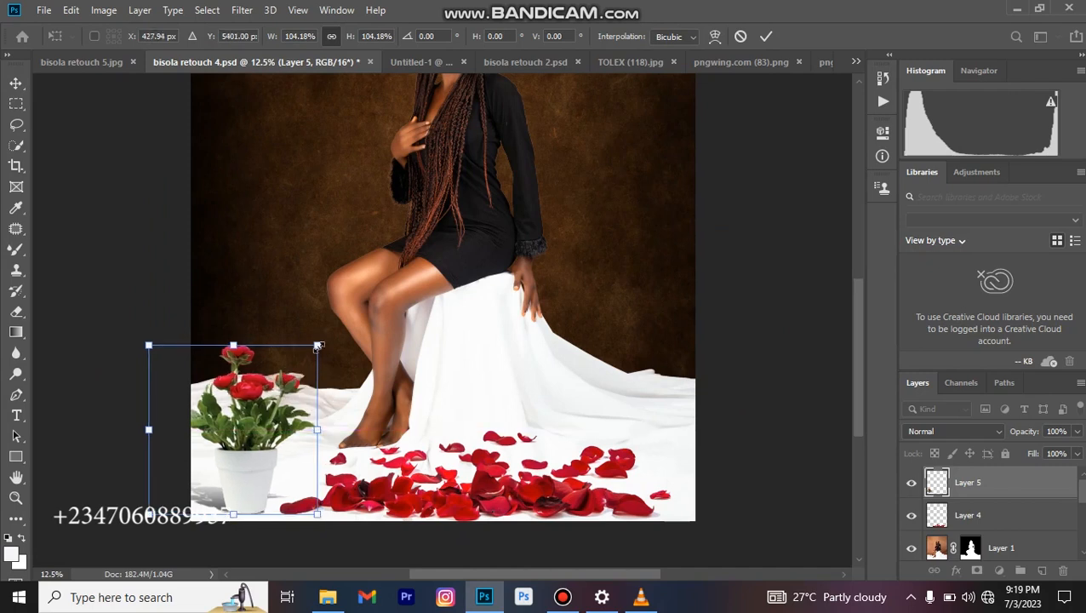
left_click_drag(321, 343, 335, 324)
left_click_drag(276, 416, 265, 407)
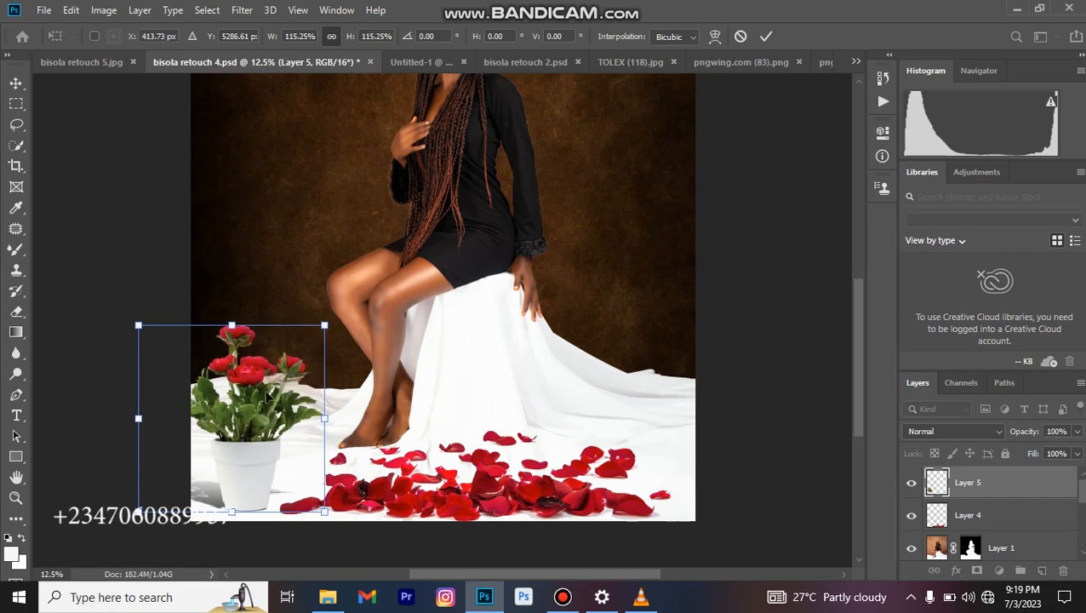
key("Return")
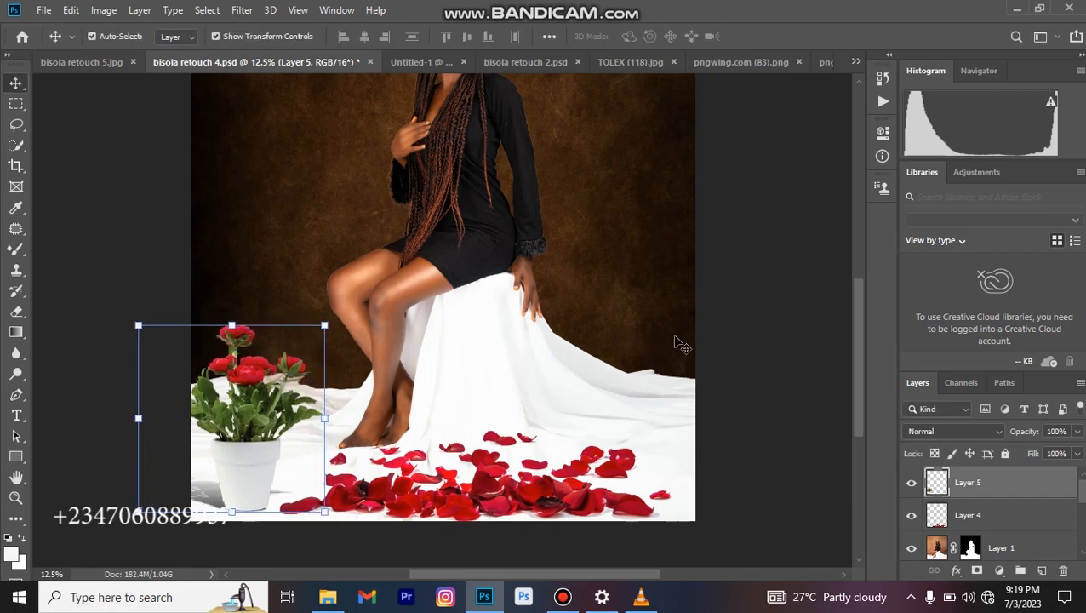
Step: Make a circular selection around the woman from above her head to her knees with the Elliptical Marquee, and invert it
scroll(667, 315, "up", 1)
scroll(666, 315, "up", 6)
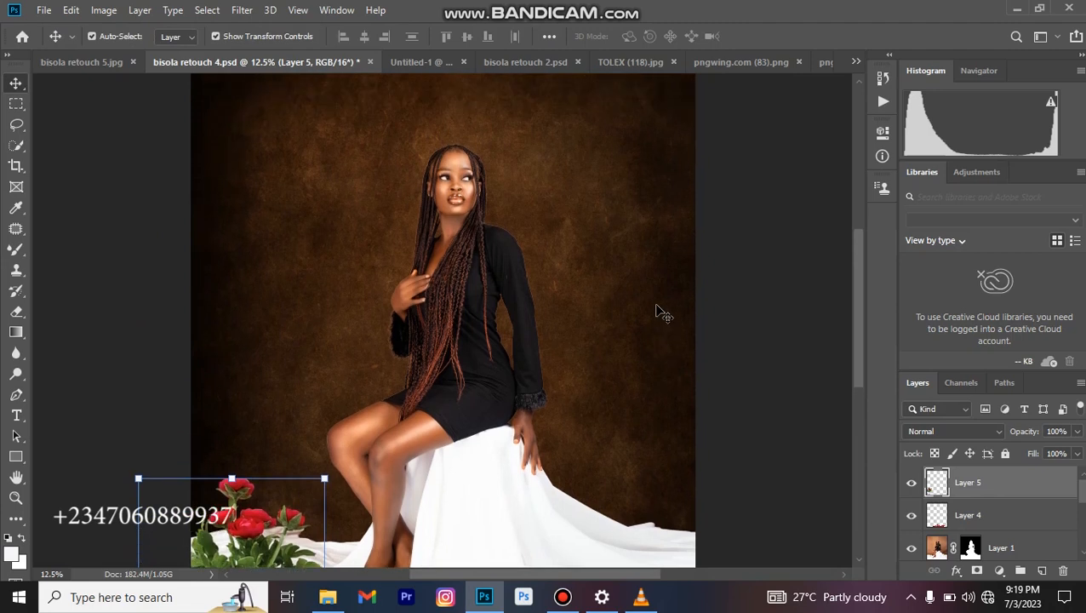
scroll(681, 312, "down", 4)
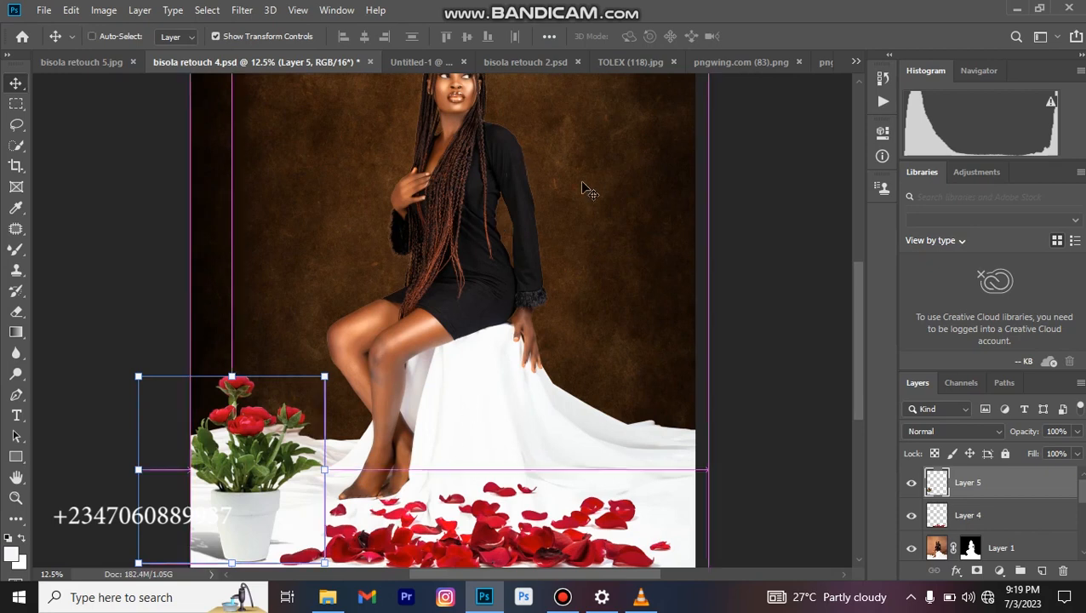
key("ctrl+minus")
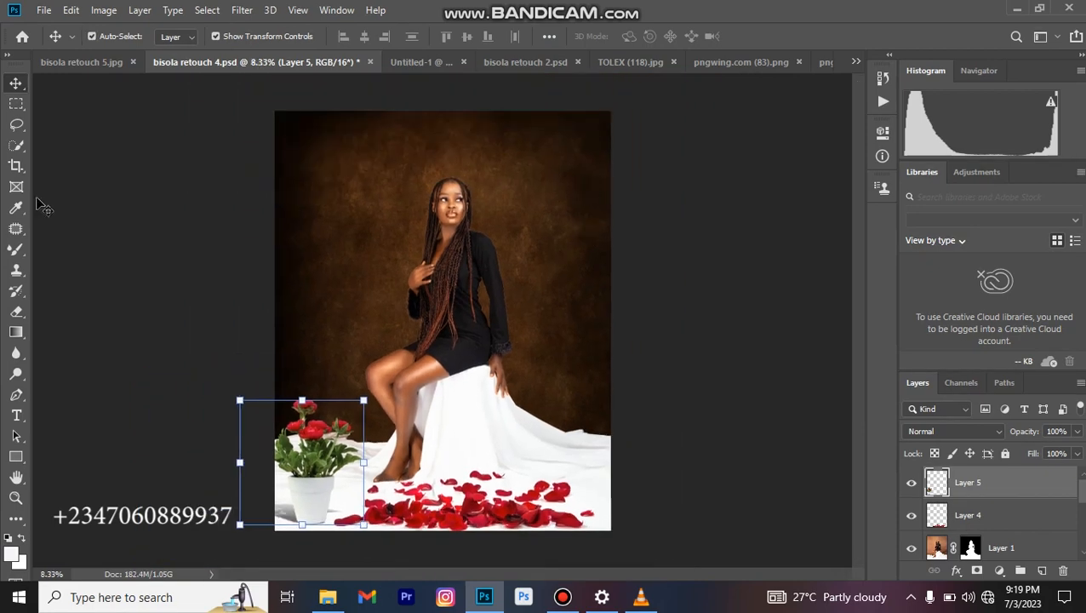
left_click(16, 104)
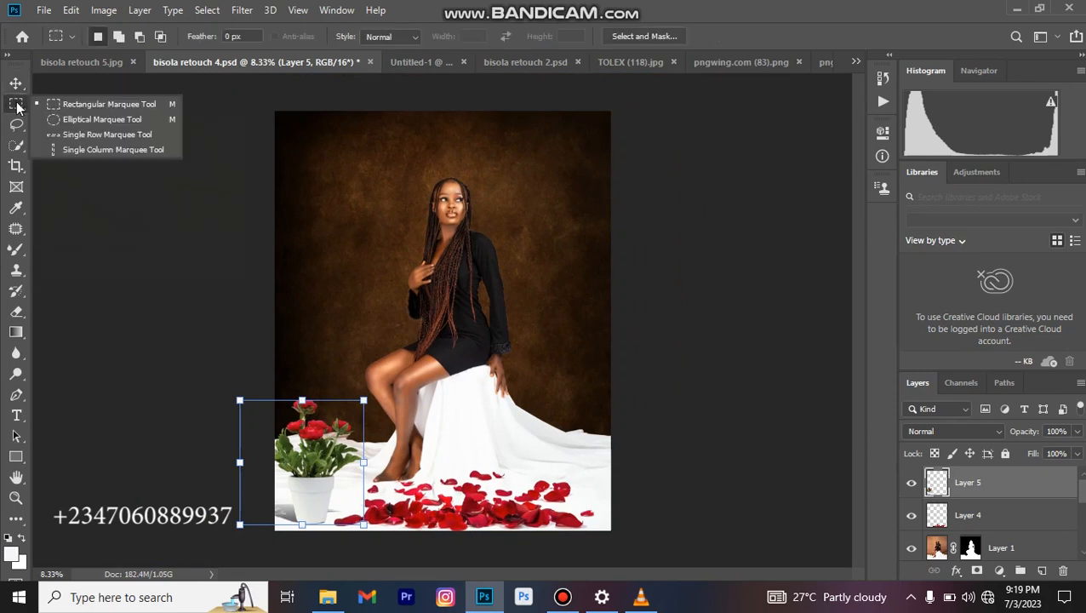
left_click(73, 120)
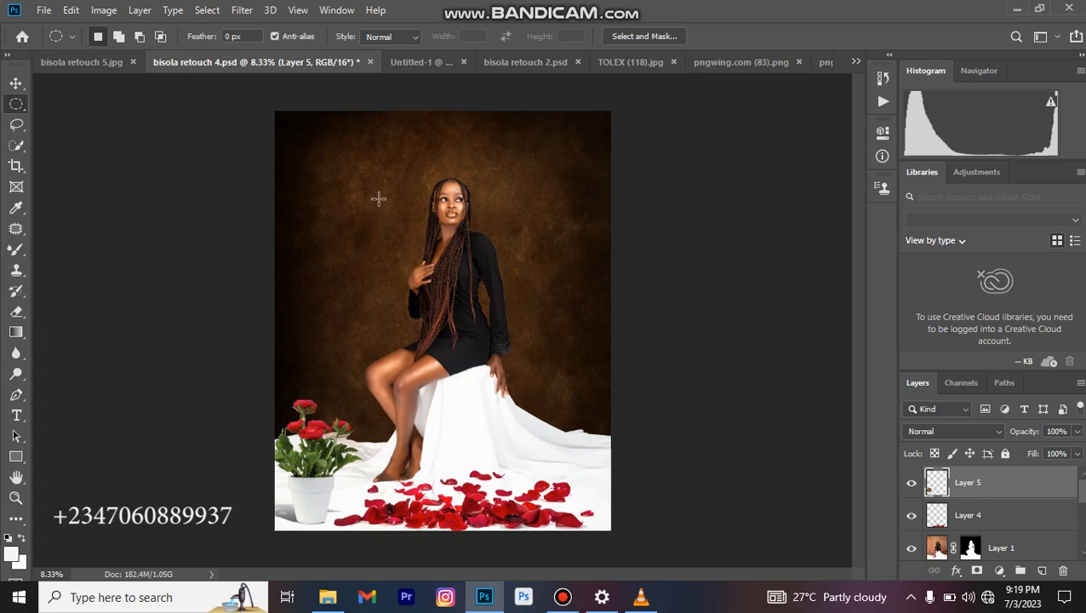
left_click_drag(361, 180, 574, 439)
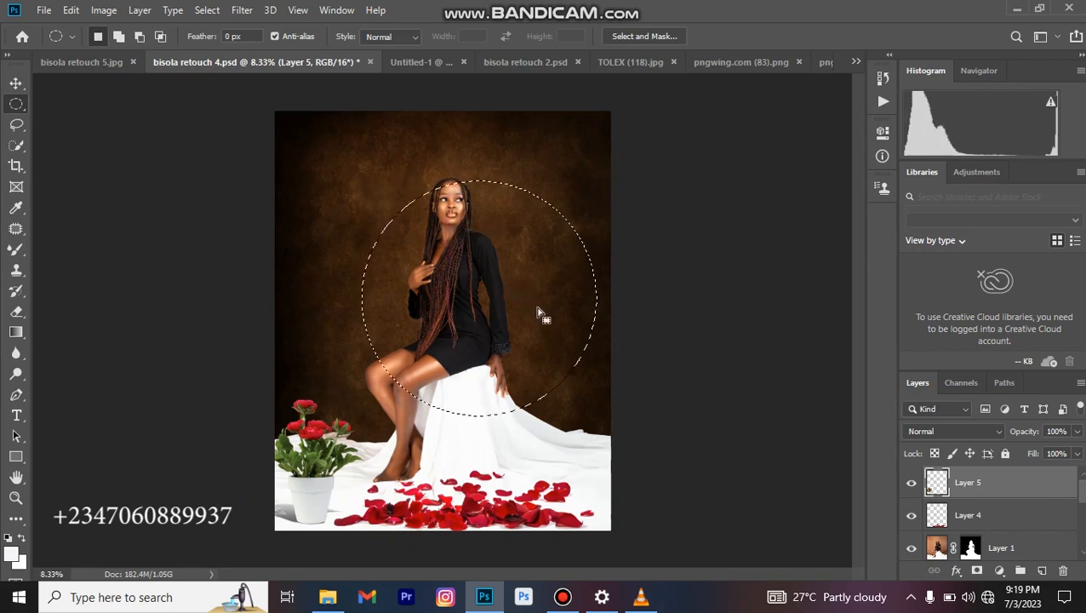
left_click_drag(550, 325, 502, 308)
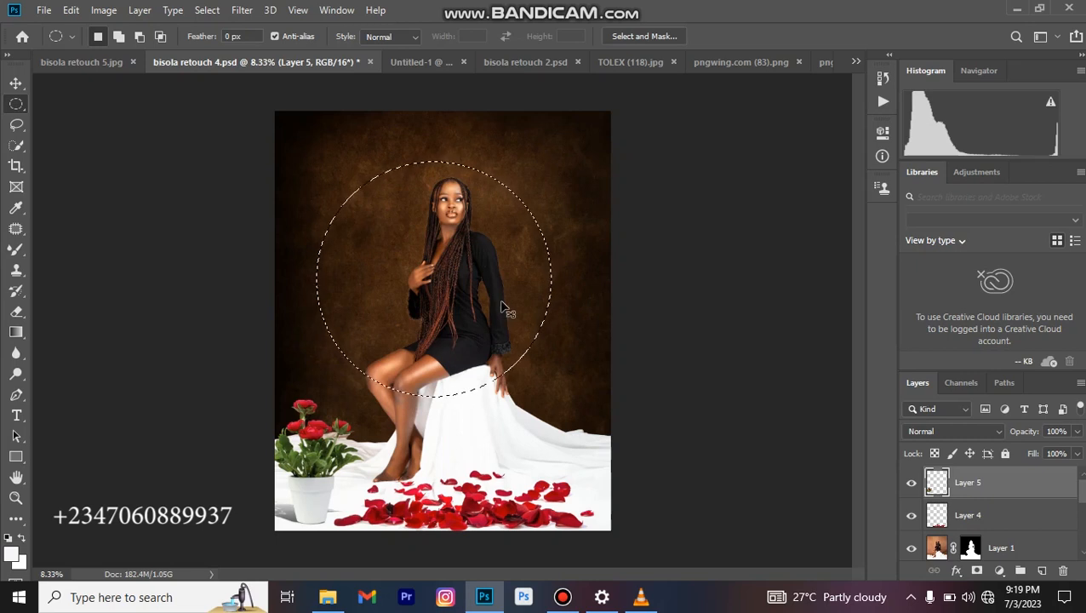
key("ctrl+shift+i")
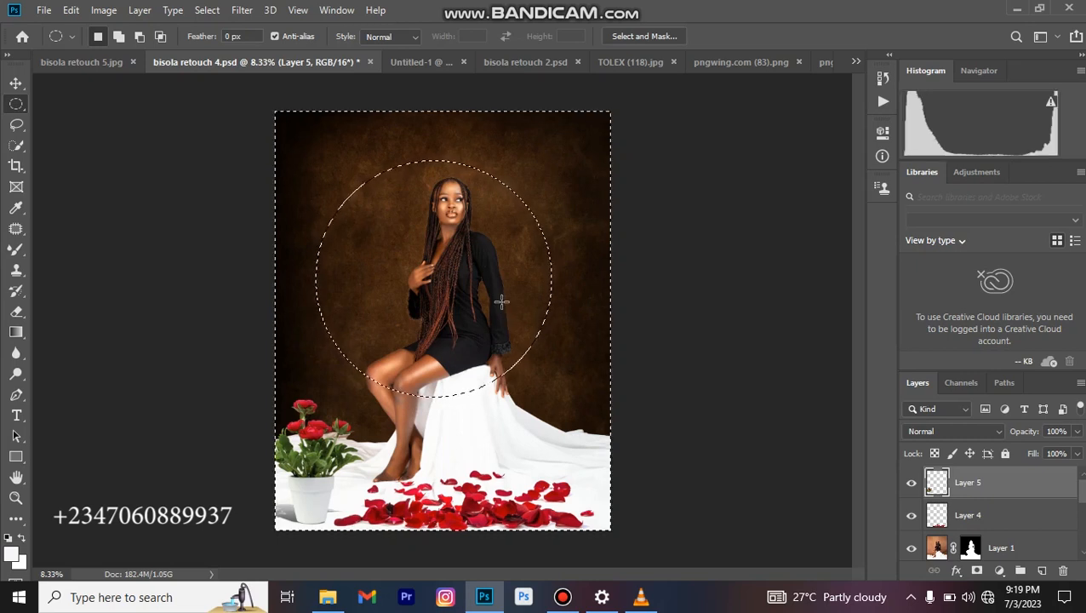
Step: Add a black Solid Color fill layer over the area outside the circle
left_click(1000, 570)
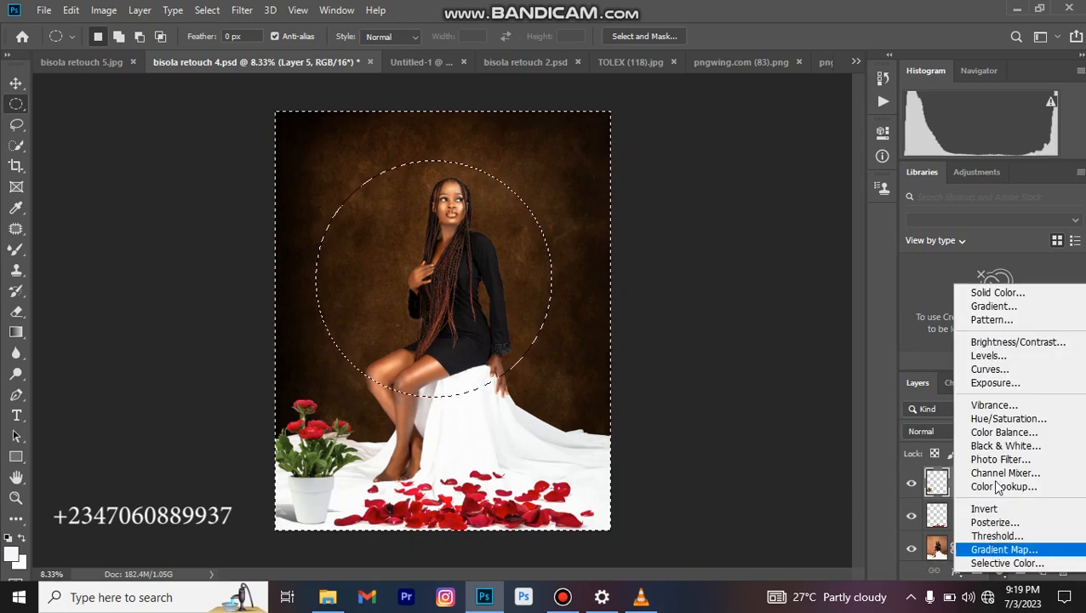
left_click(999, 293)
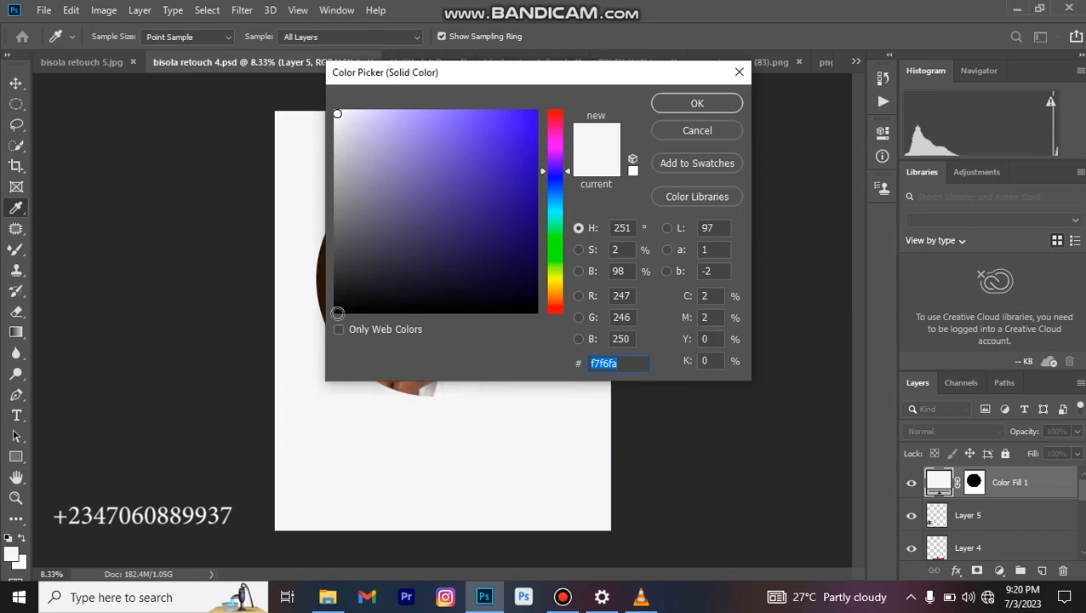
left_click(337, 312)
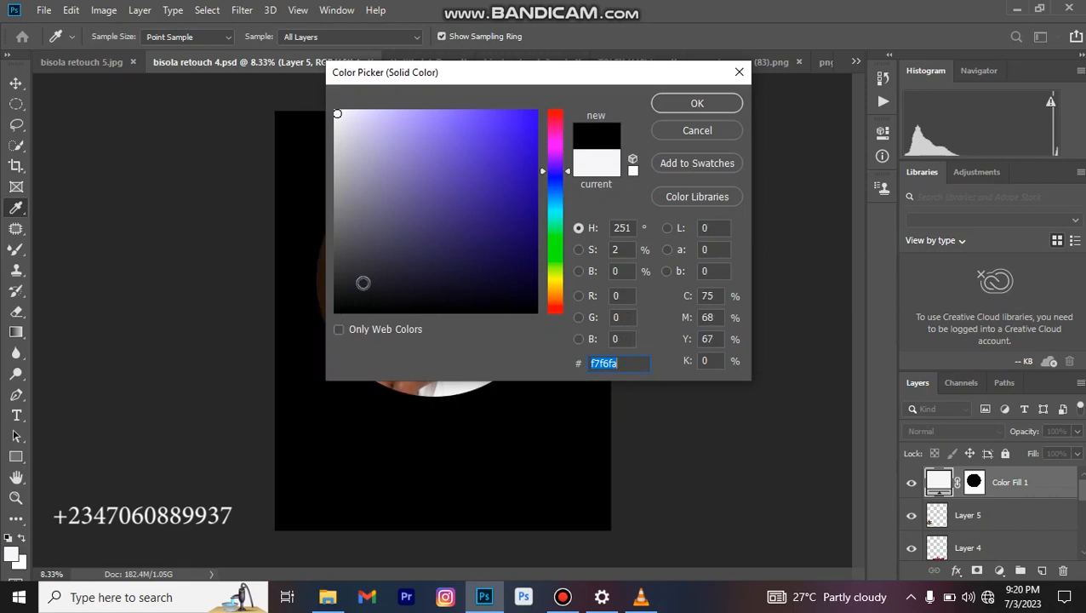
left_click(703, 106)
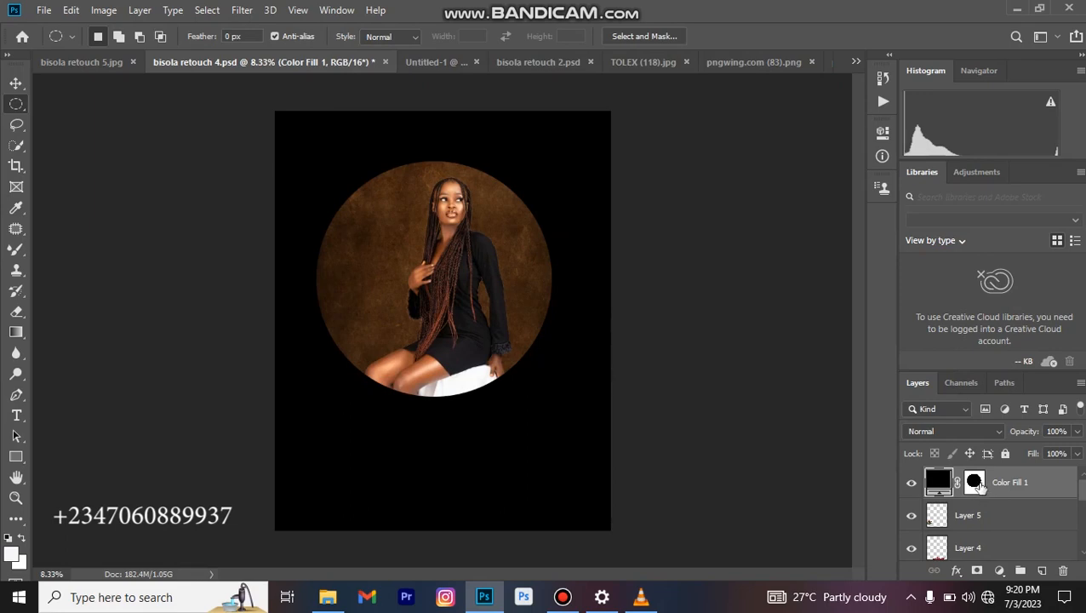
Step: Soften the black fill layer's mask with a 722.2 px feather and lower the layer's opacity to 32% for a subtle vignette
double_click(974, 483)
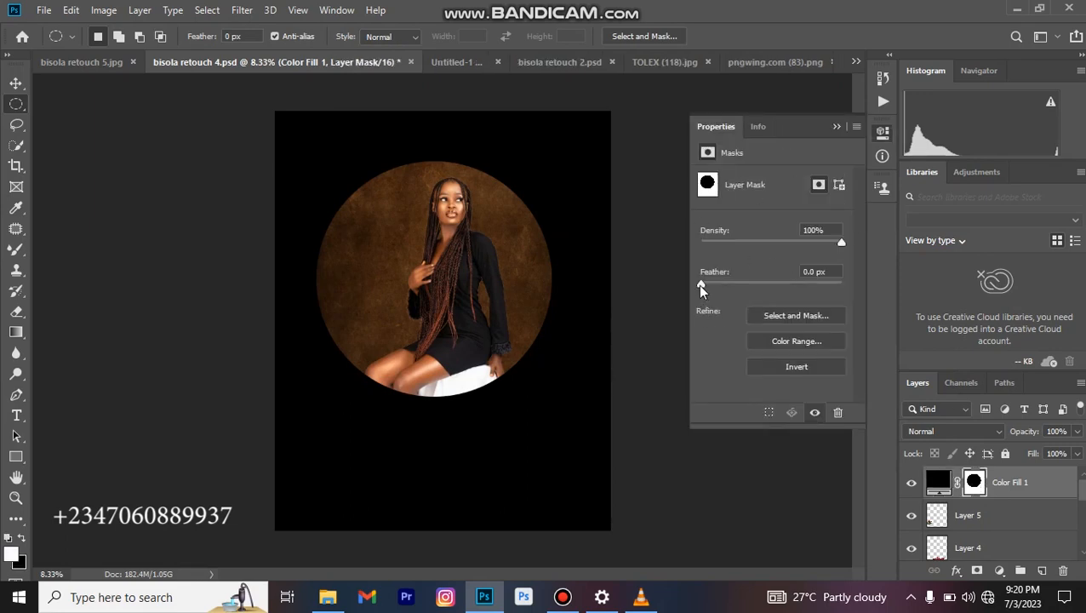
left_click_drag(702, 288, 836, 297)
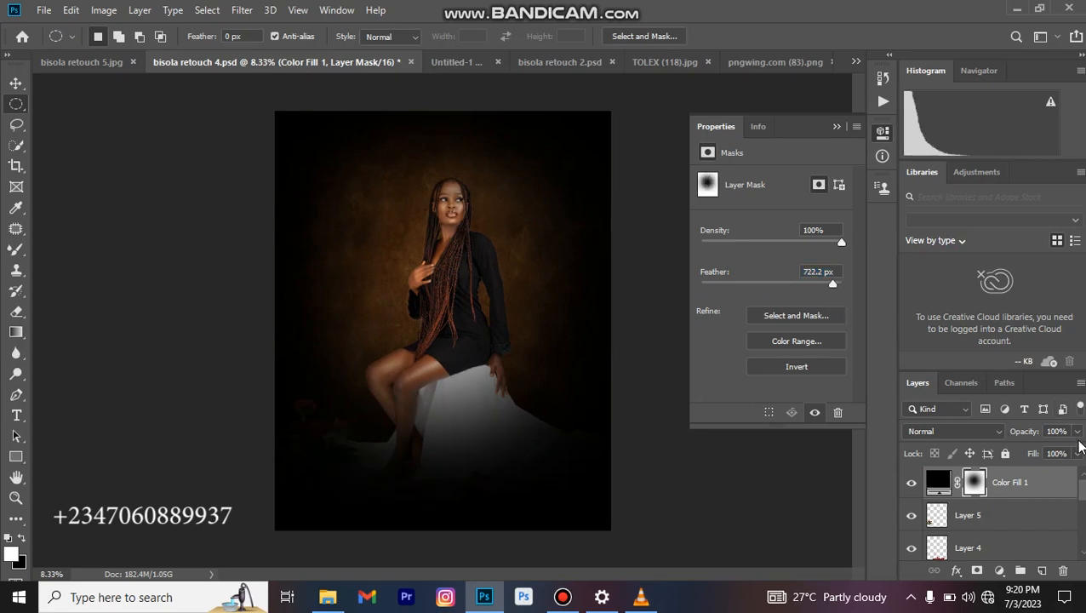
left_click(1077, 431)
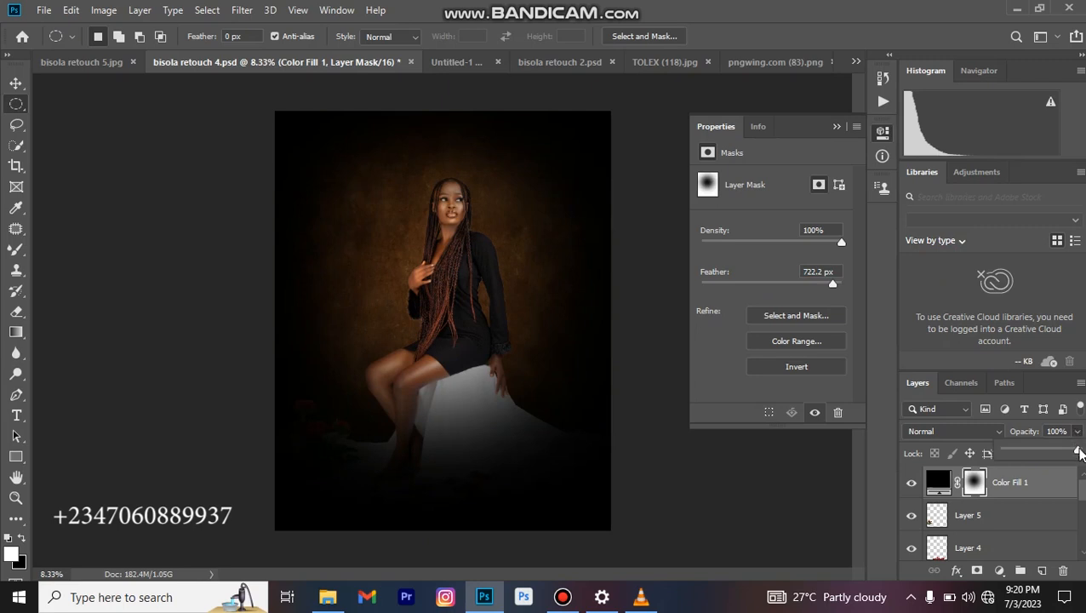
left_click_drag(1078, 452, 1042, 458)
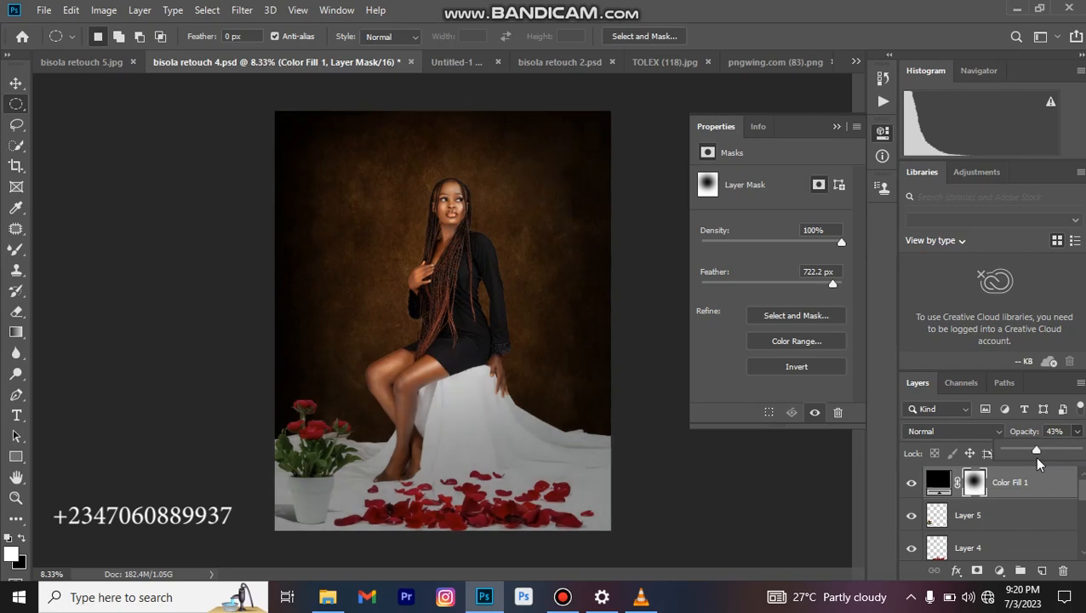
left_click_drag(1030, 456, 1028, 456)
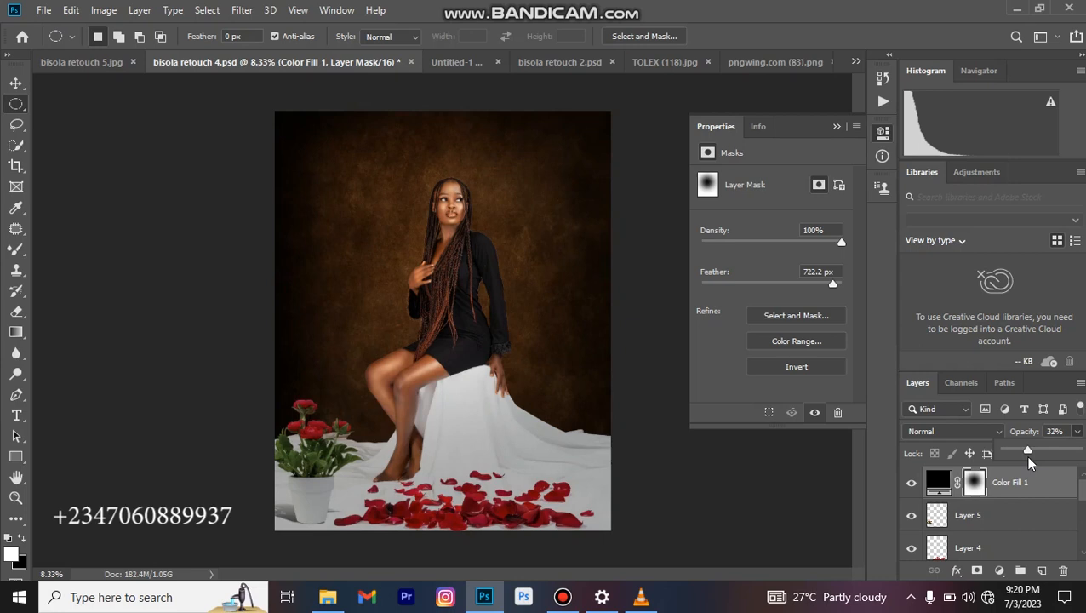
left_click(836, 126)
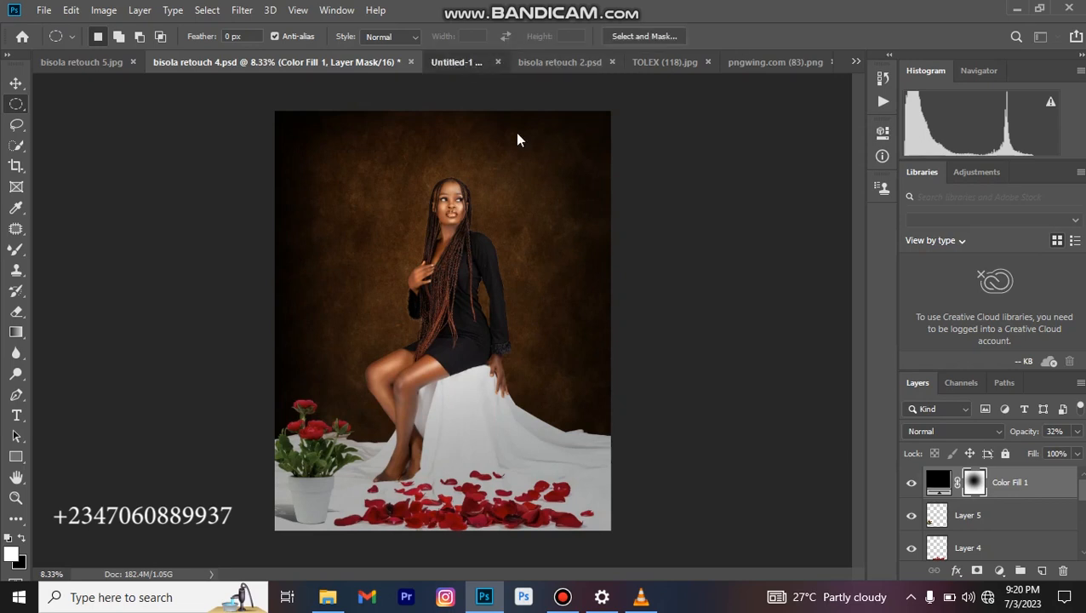
Step: Check the finished example in Untitled-1 and add a Color Lookup adjustment layer to the portrait using the Adoras - Standard.3dl LUT
key("ctrl+Tab")
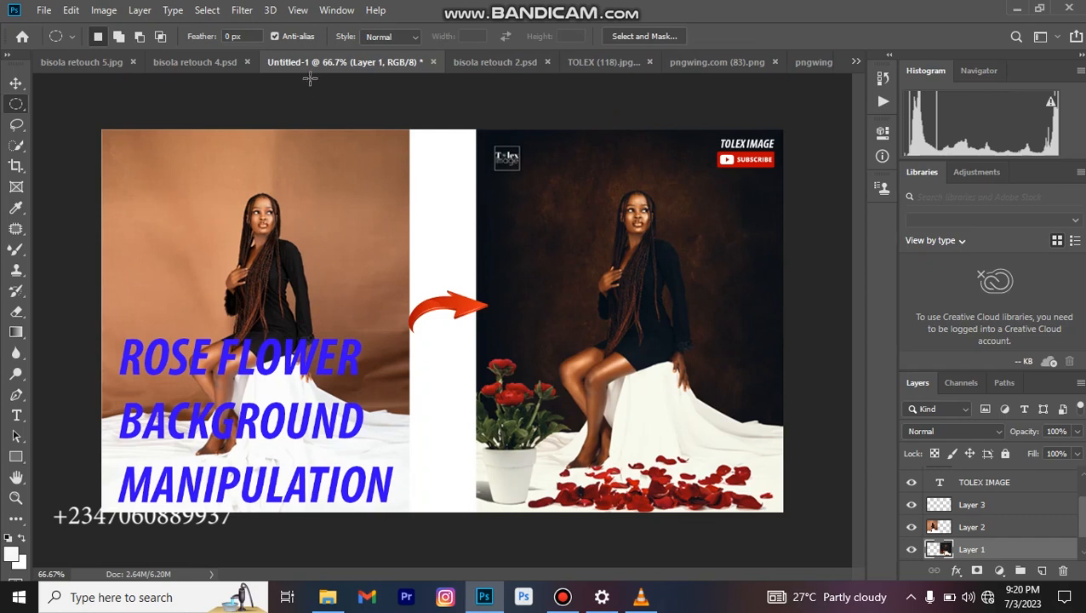
left_click(183, 64)
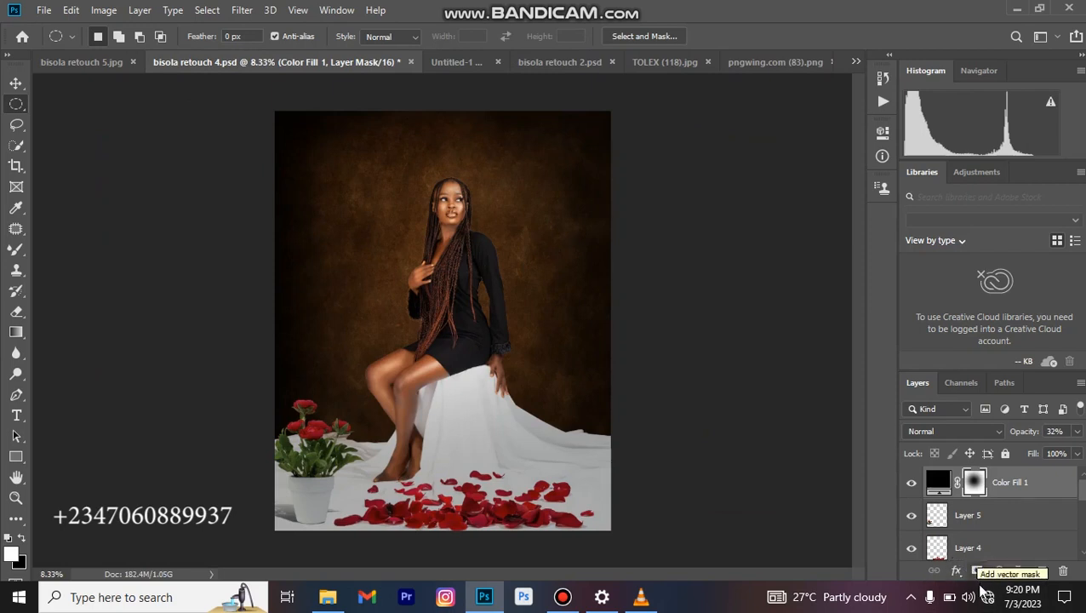
left_click(1000, 571)
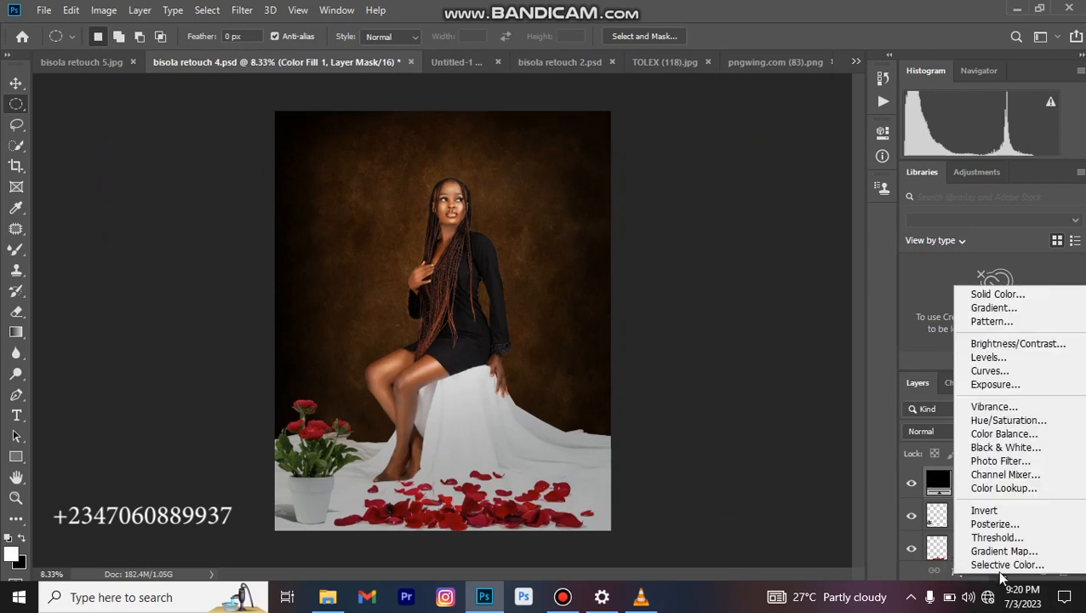
left_click(1003, 487)
left_click(797, 182)
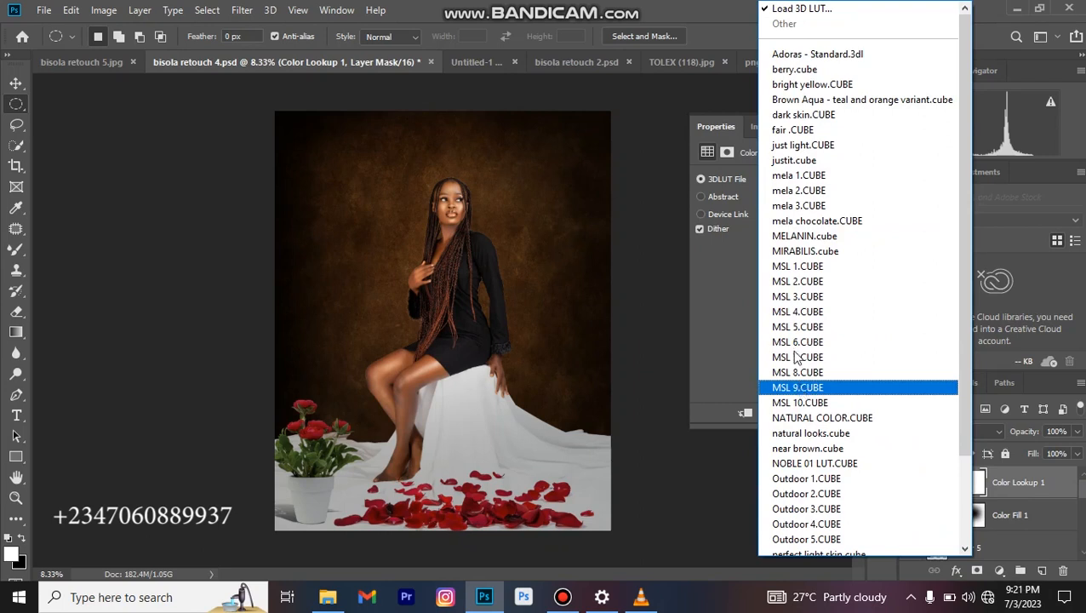
left_click(787, 56)
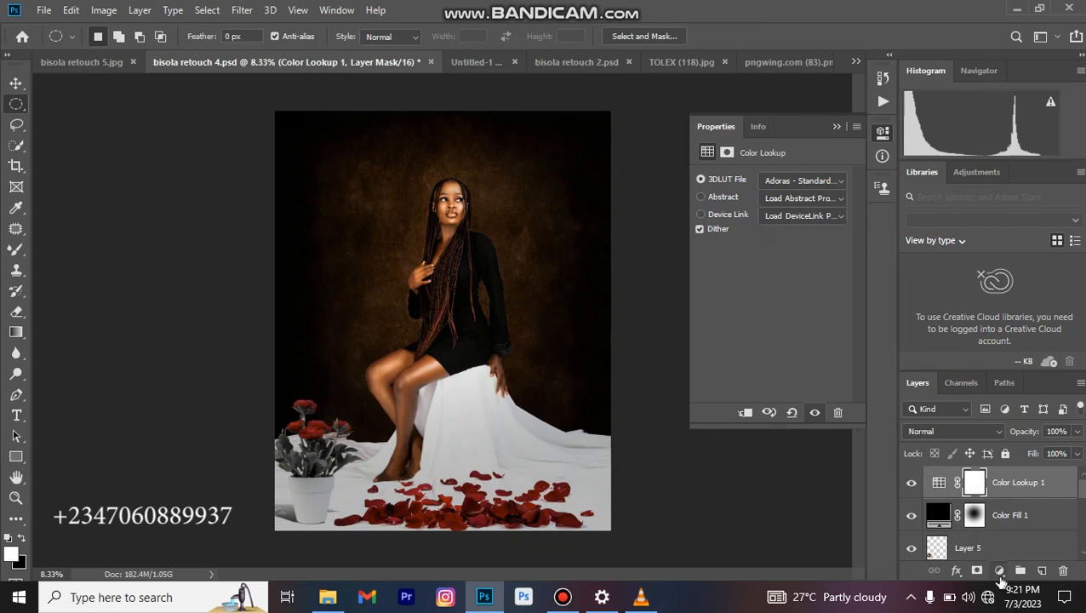
Step: Add a second Color Lookup adjustment layer using the mela chocolate.CUBE LUT
left_click(999, 571)
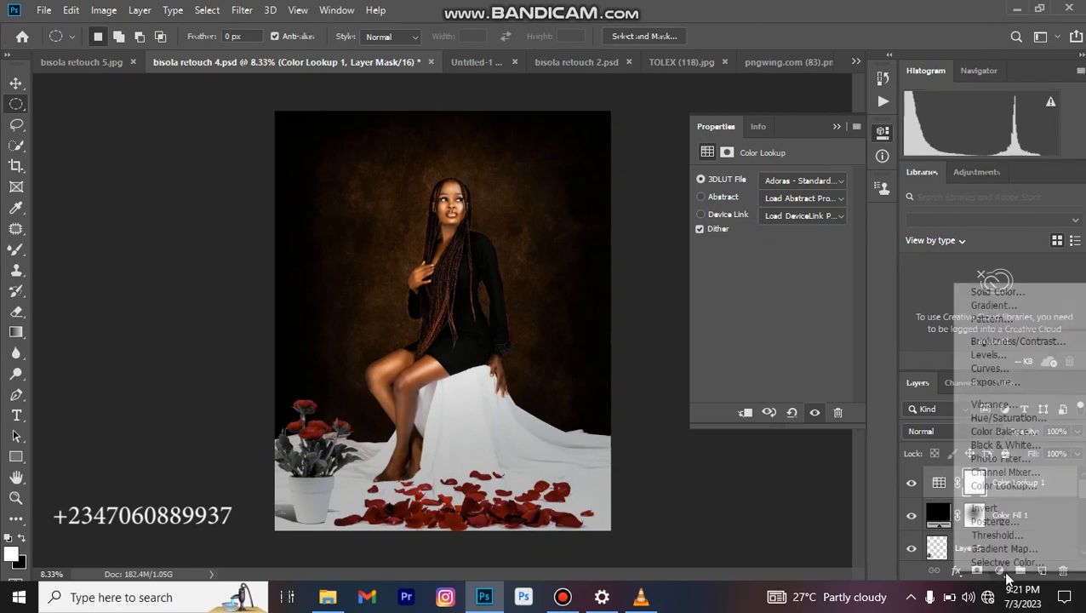
left_click(1005, 485)
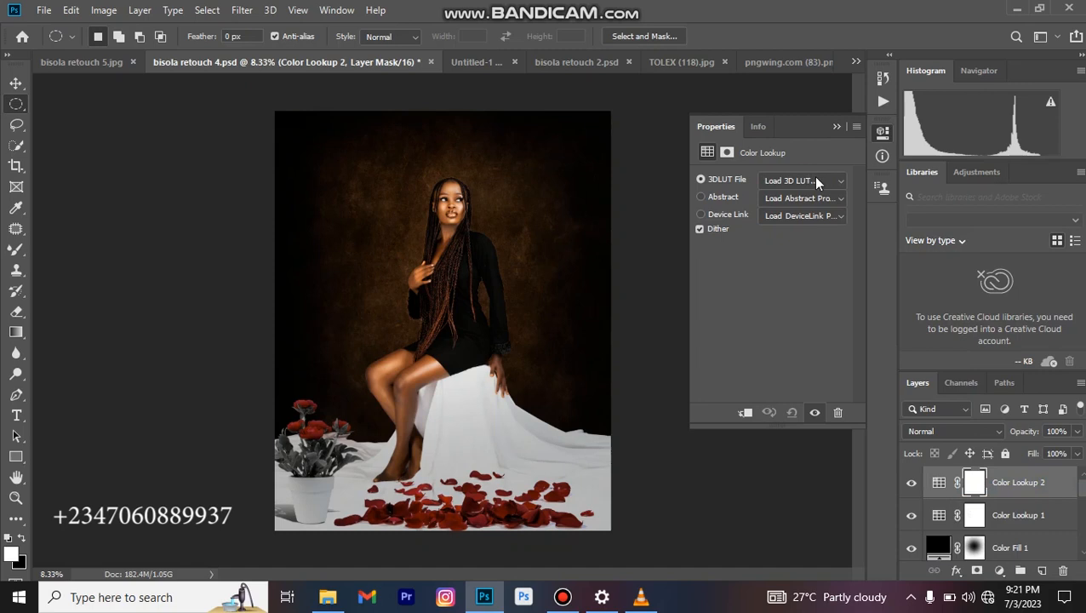
left_click(816, 181)
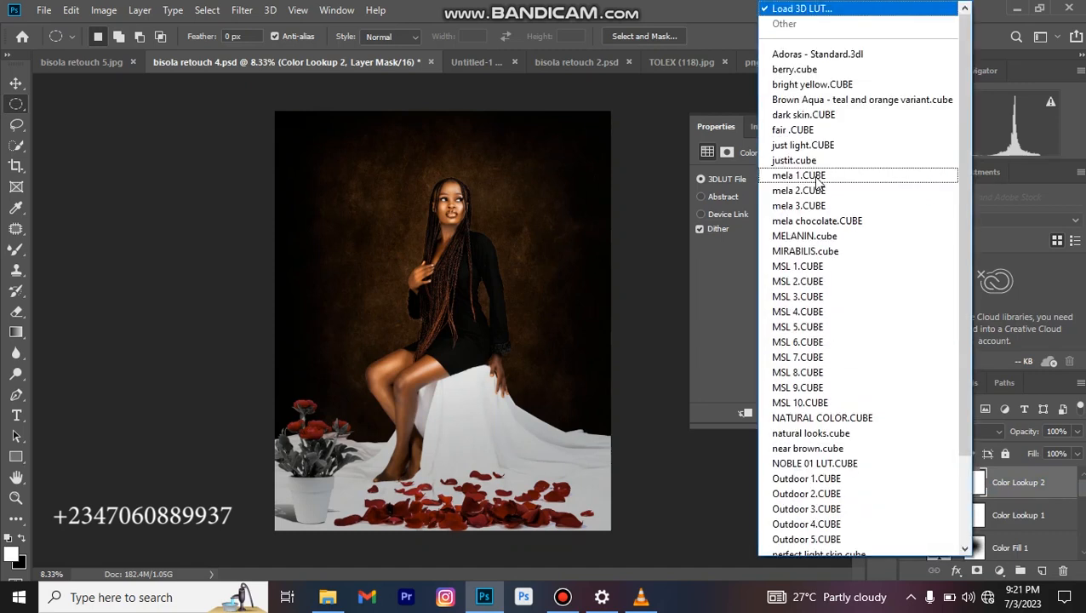
left_click(811, 223)
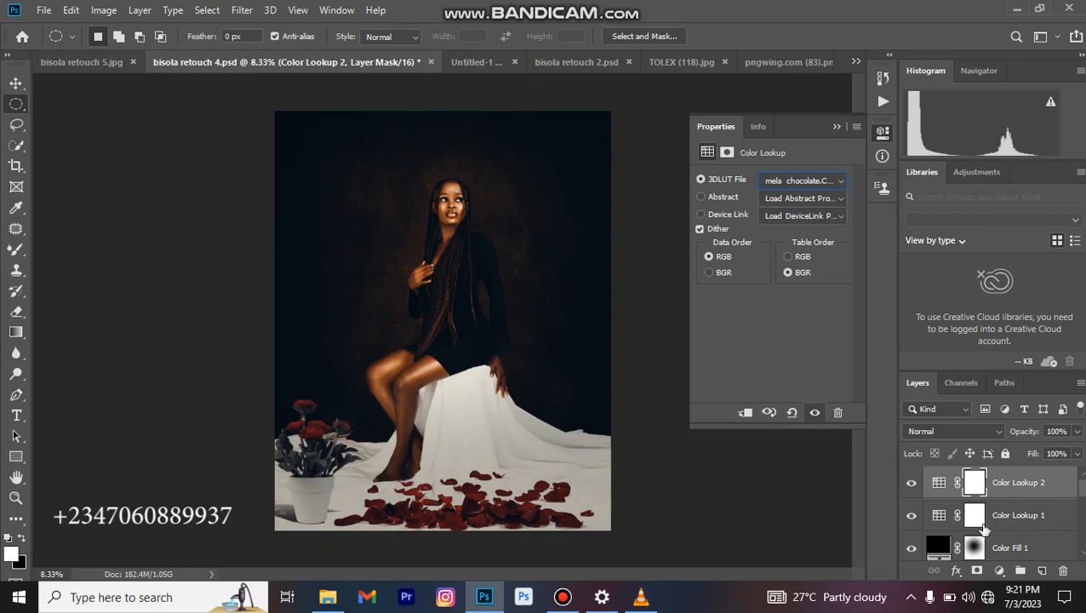
Step: Add a third Color Lookup adjustment layer using the natural looks.cube LUT and lower its opacity to 55%
left_click(1000, 571)
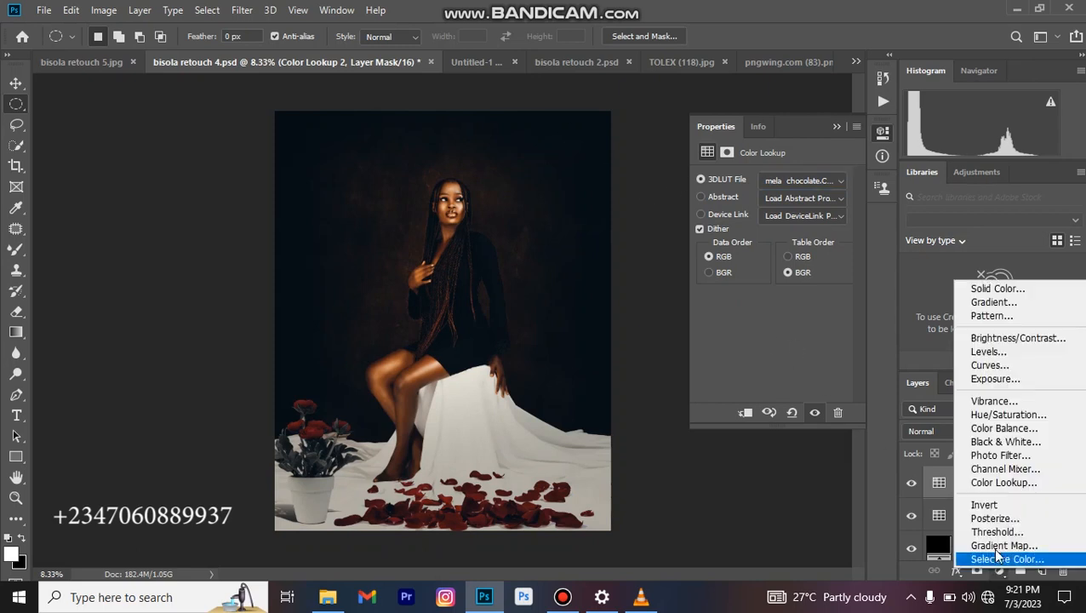
left_click(996, 484)
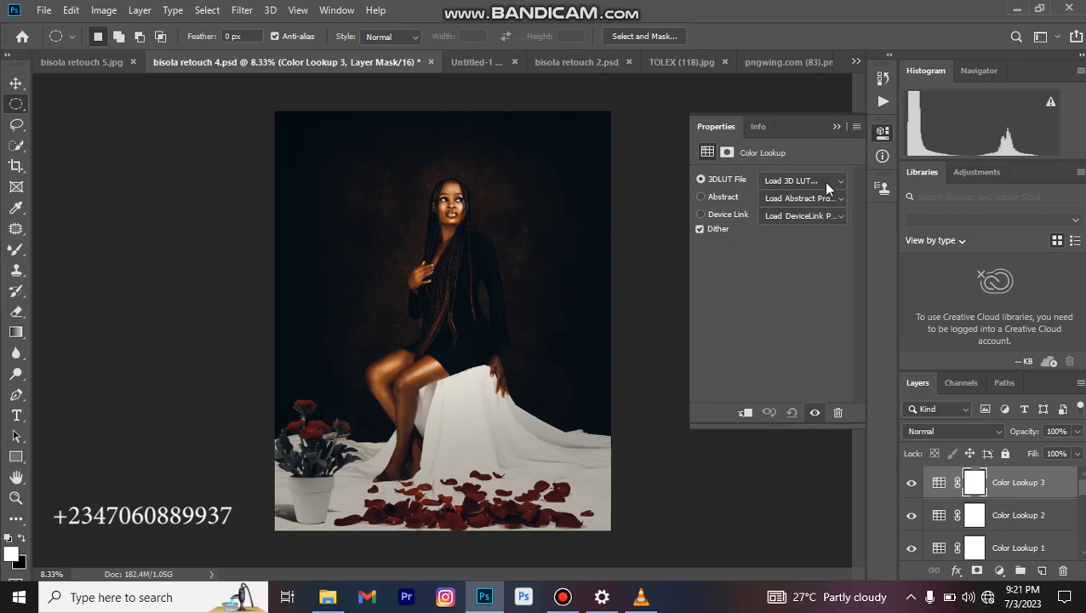
left_click(824, 181)
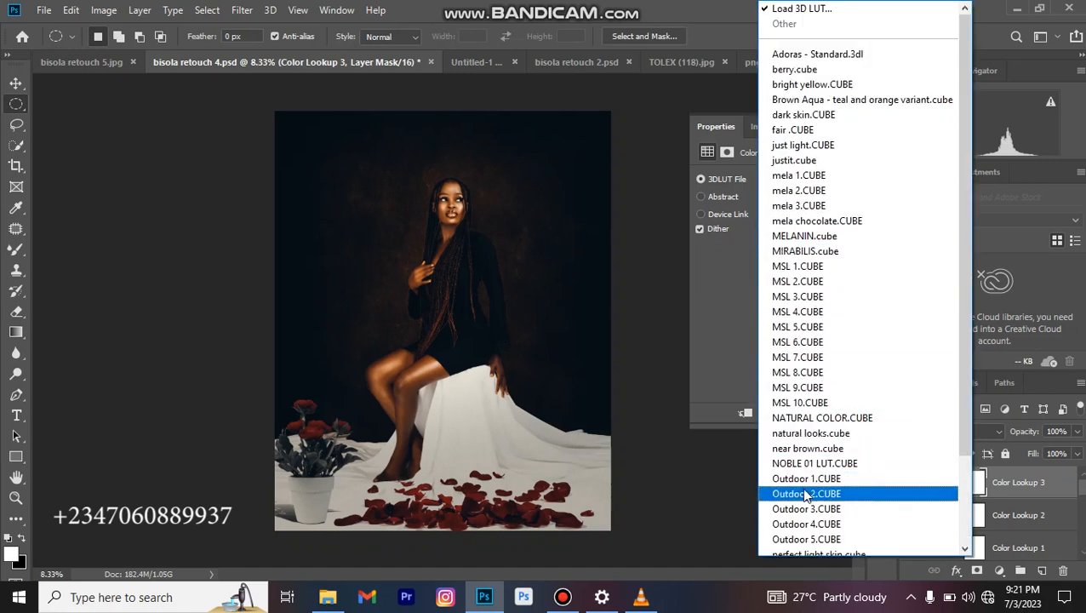
left_click(804, 433)
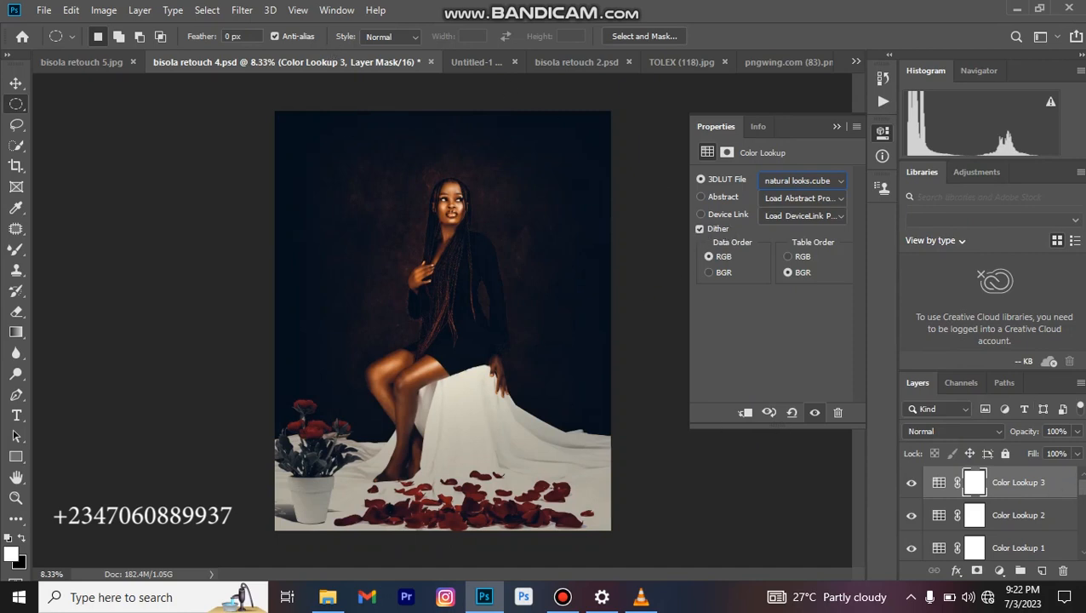
left_click(1076, 431)
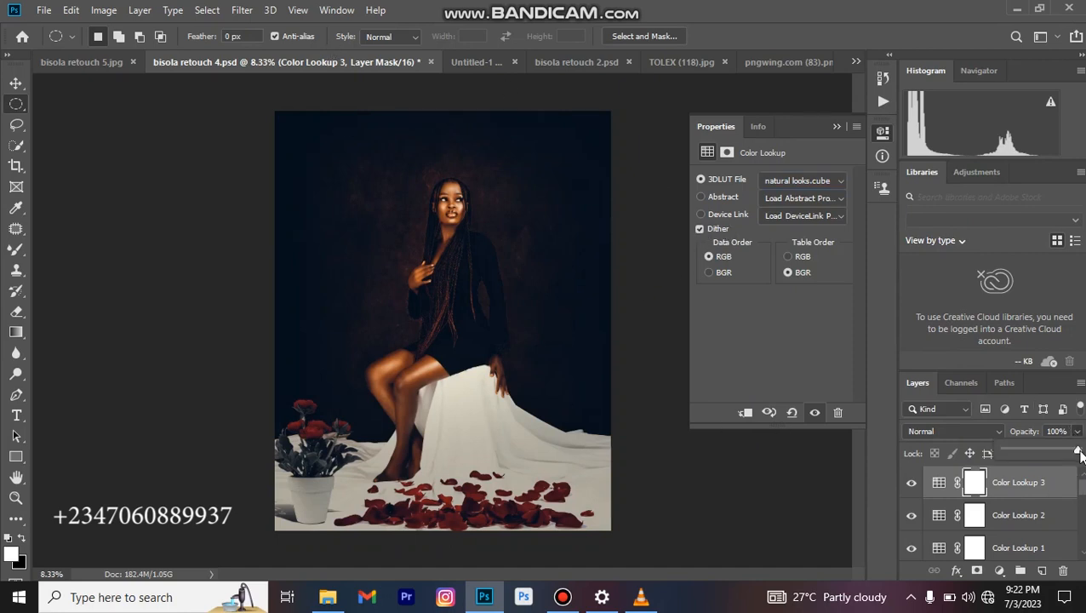
left_click_drag(1080, 451, 1047, 452)
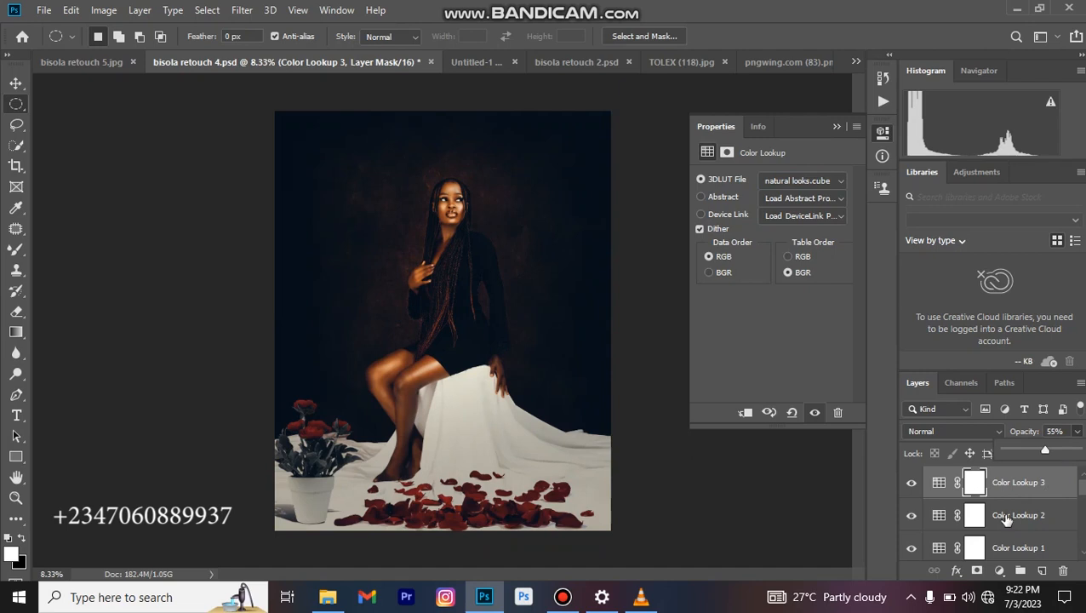
Step: Lower the mela chocolate Color Lookup layer's opacity to 65% and compare the portrait with the finished example in Untitled-1
left_click(1003, 515)
left_click(1077, 432)
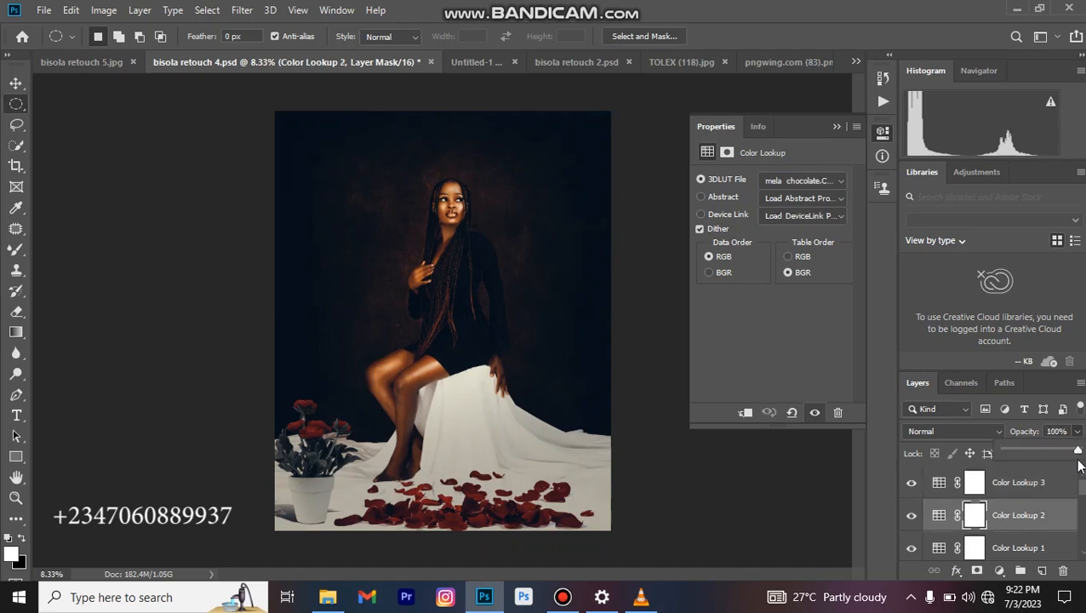
left_click_drag(1079, 454, 1054, 454)
left_click(481, 61)
left_click(479, 59)
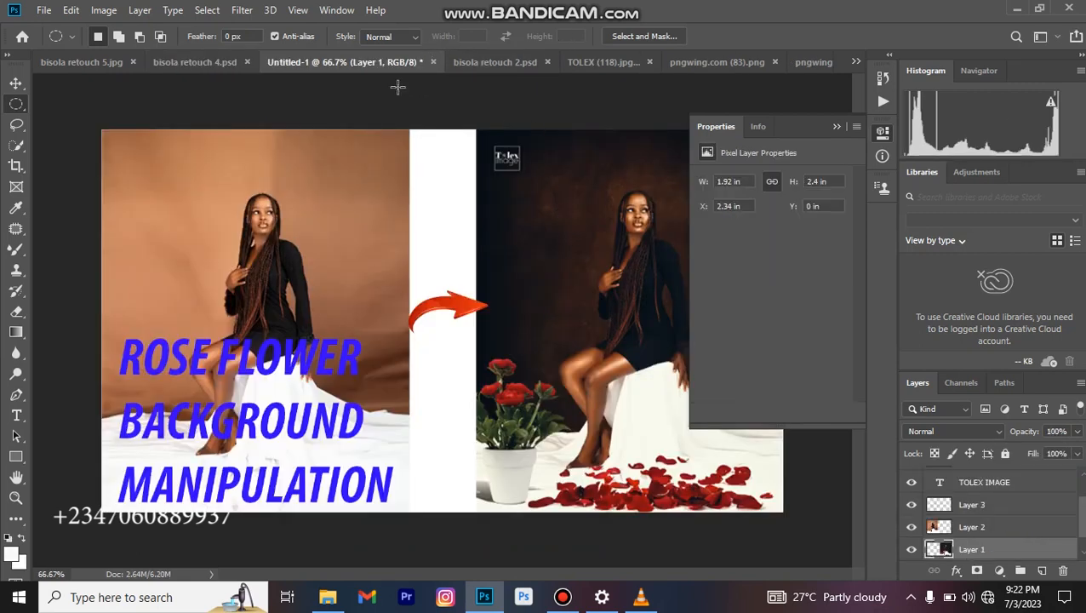
left_click(219, 66)
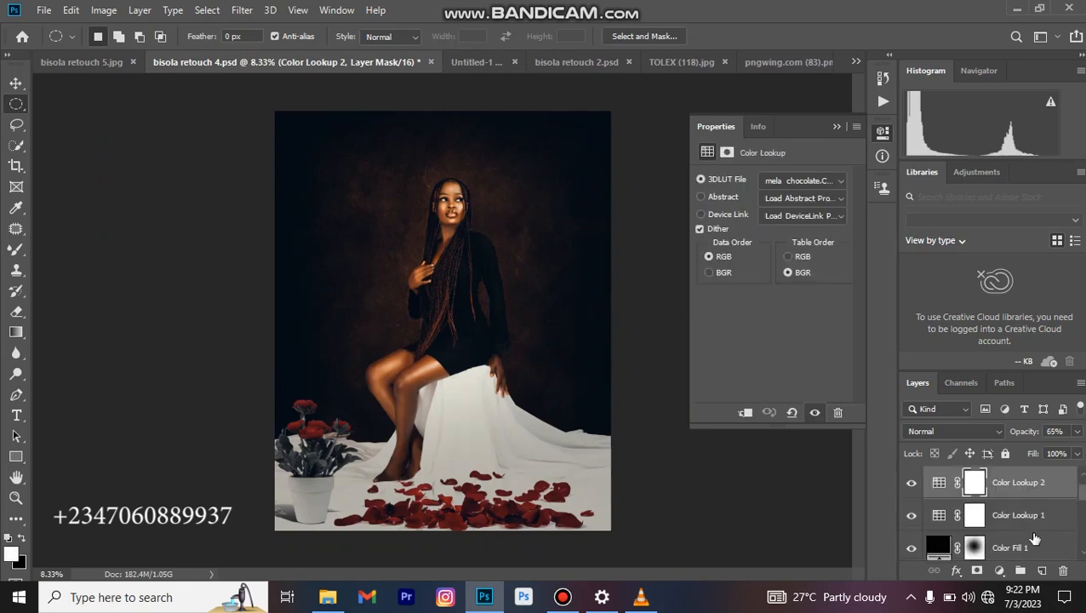
Step: Reduce the opacity of the Adoras - Standard Color Lookup layer slightly and view the unobstructed finished example in Untitled-1 for comparison
left_click(1024, 547)
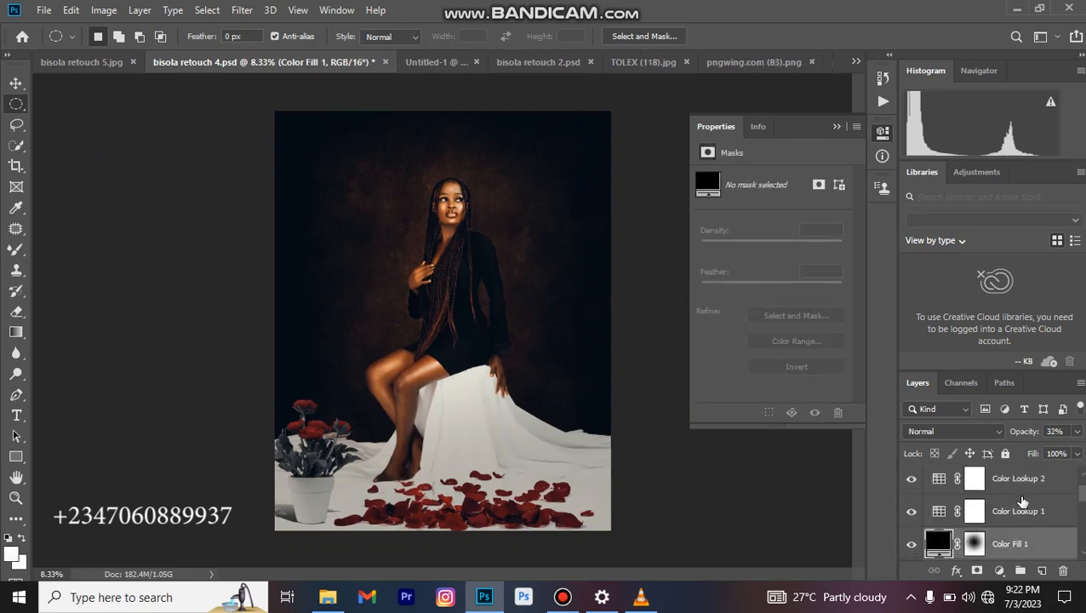
scroll(1021, 503, "up", 1)
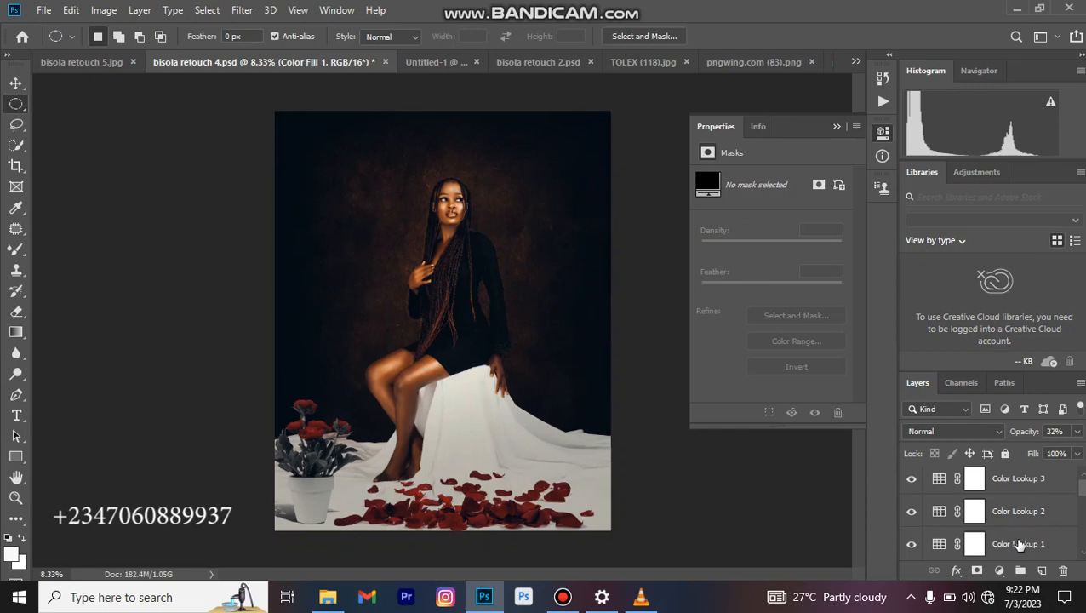
left_click(1019, 544)
left_click(1030, 511)
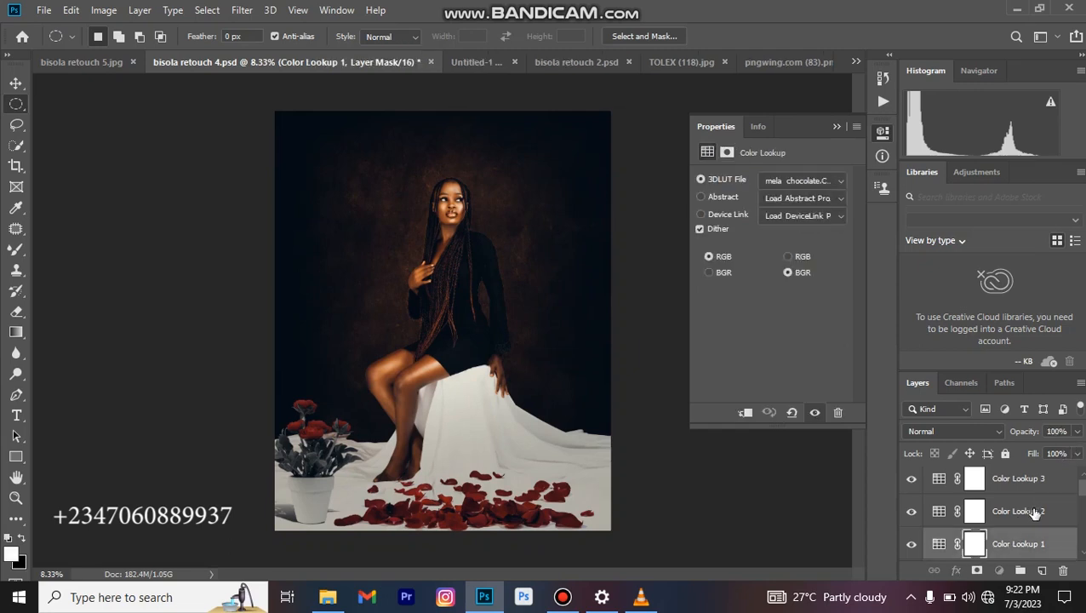
left_click(1034, 480)
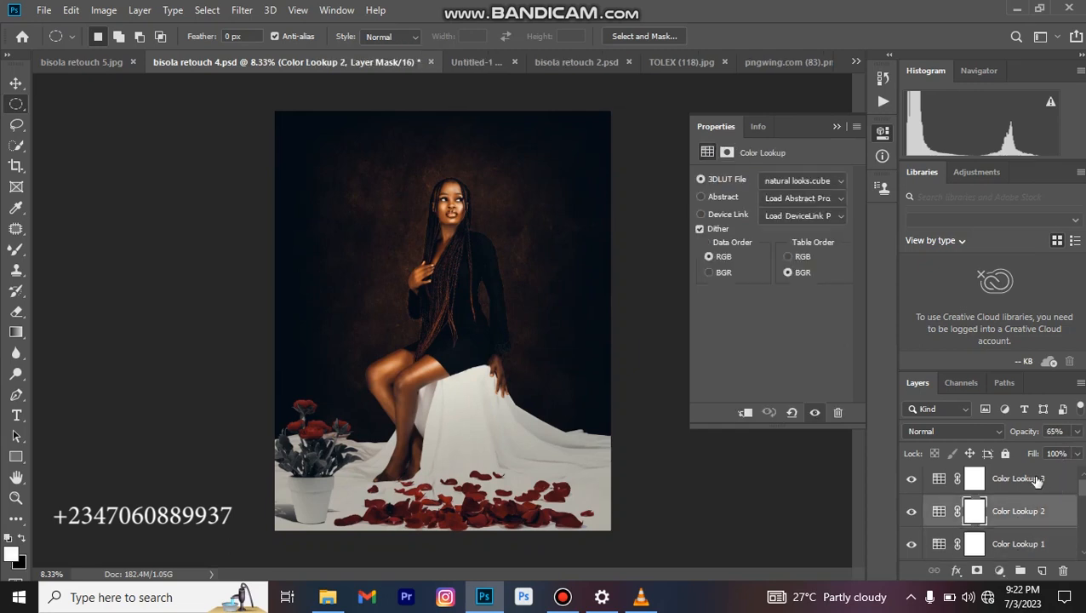
left_click(1025, 551)
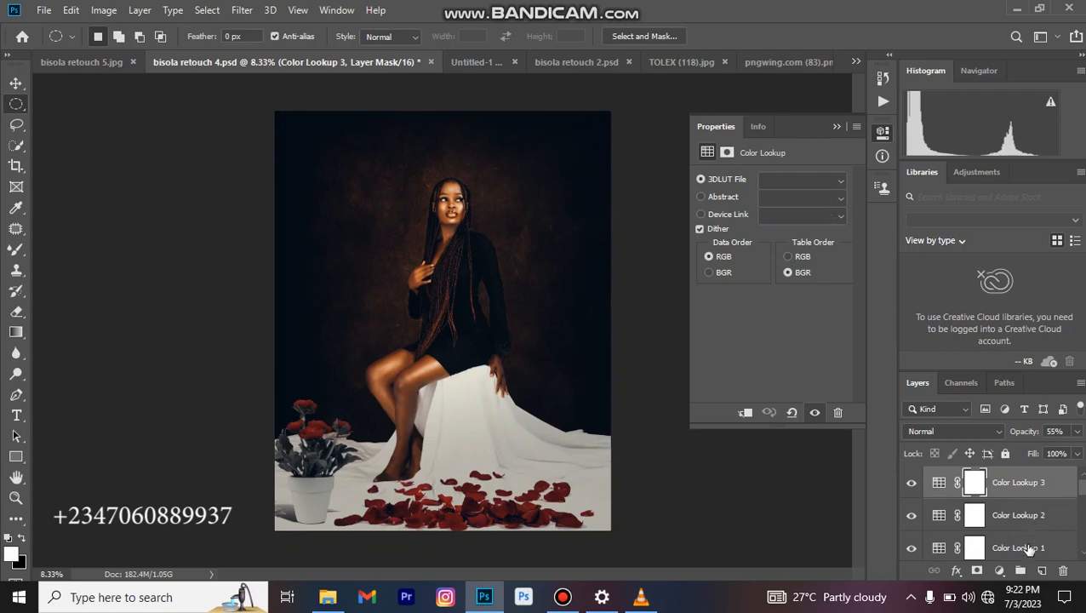
left_click(1077, 453)
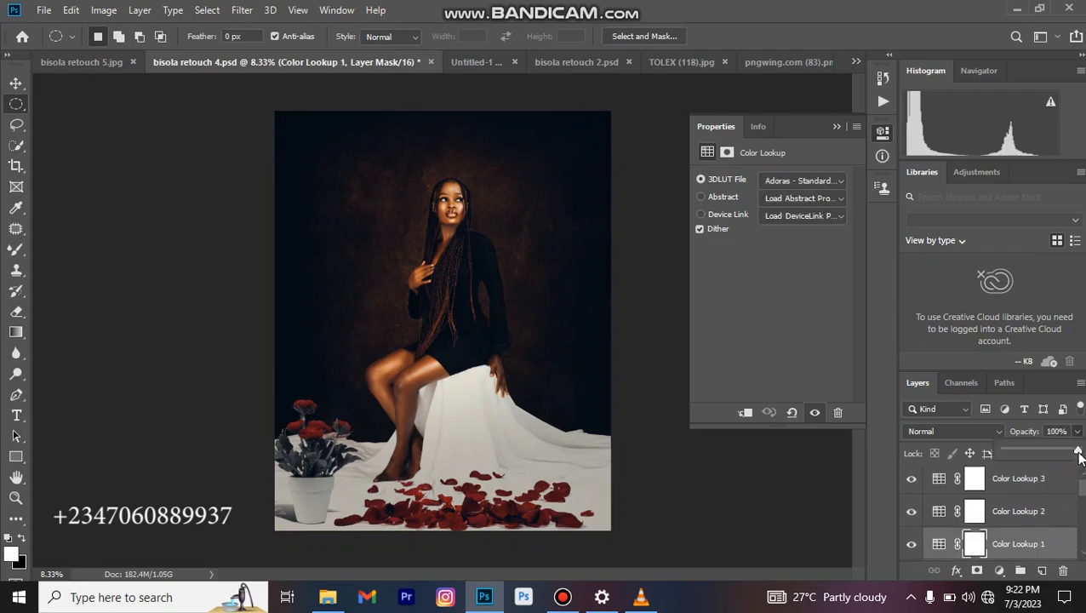
left_click_drag(1077, 453, 1062, 458)
left_click(471, 68)
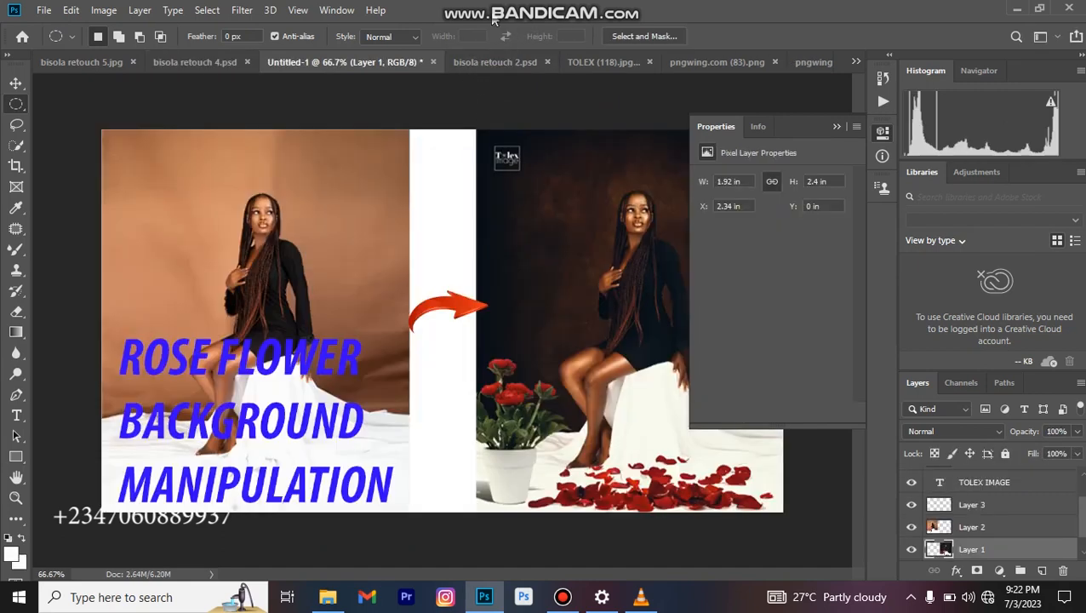
left_click(837, 127)
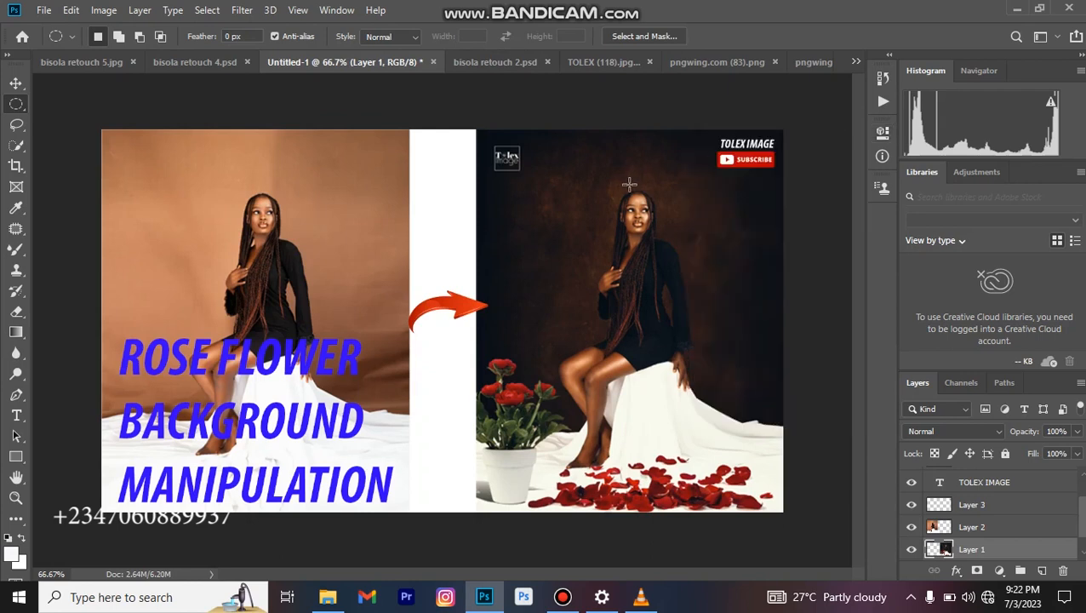